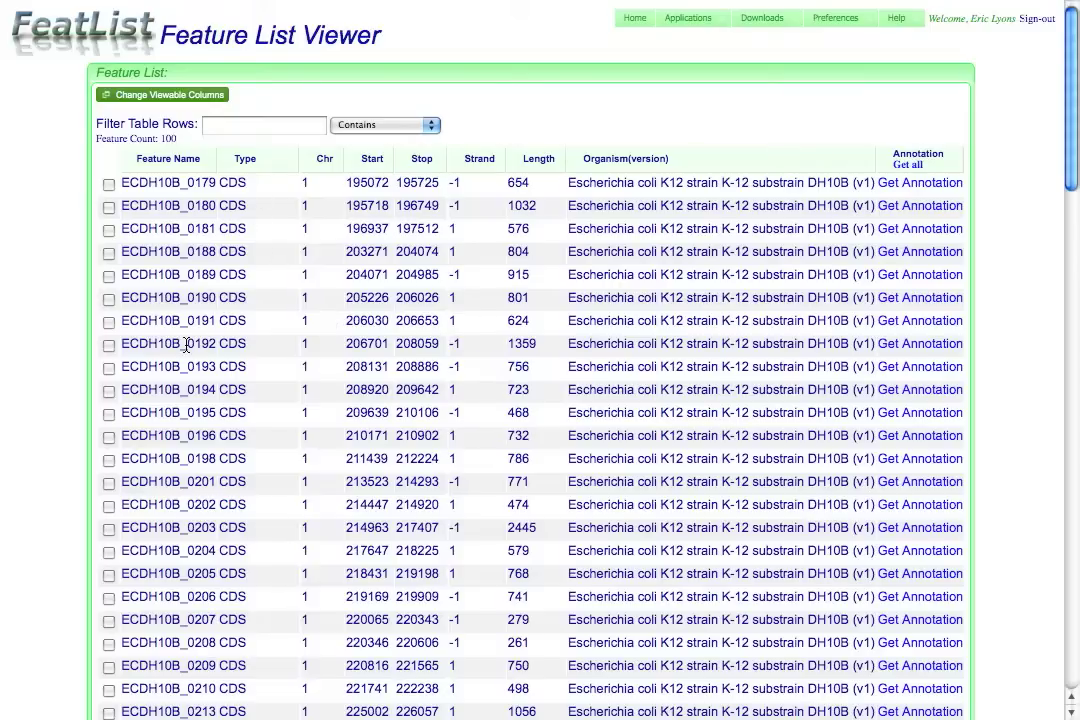
Review the 100-feature E. coli table, then bring up the Table Information Options column checkboxes
scroll(200, 340, "down", 6)
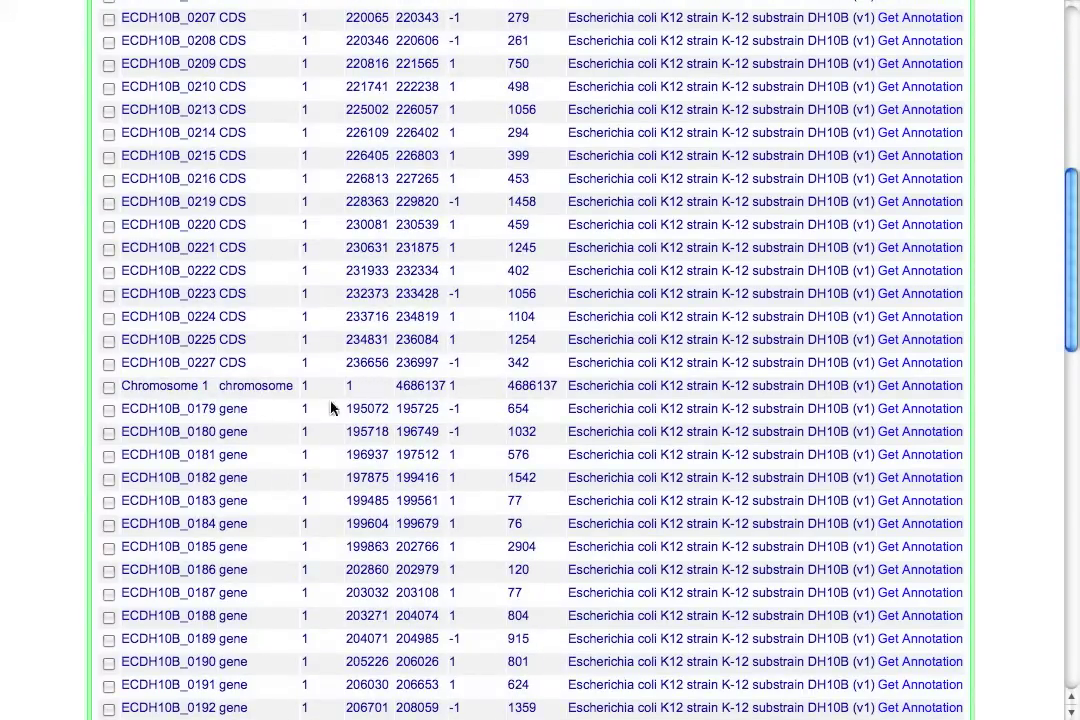
scroll(236, 424, "down", 3)
scroll(236, 424, "down", 8)
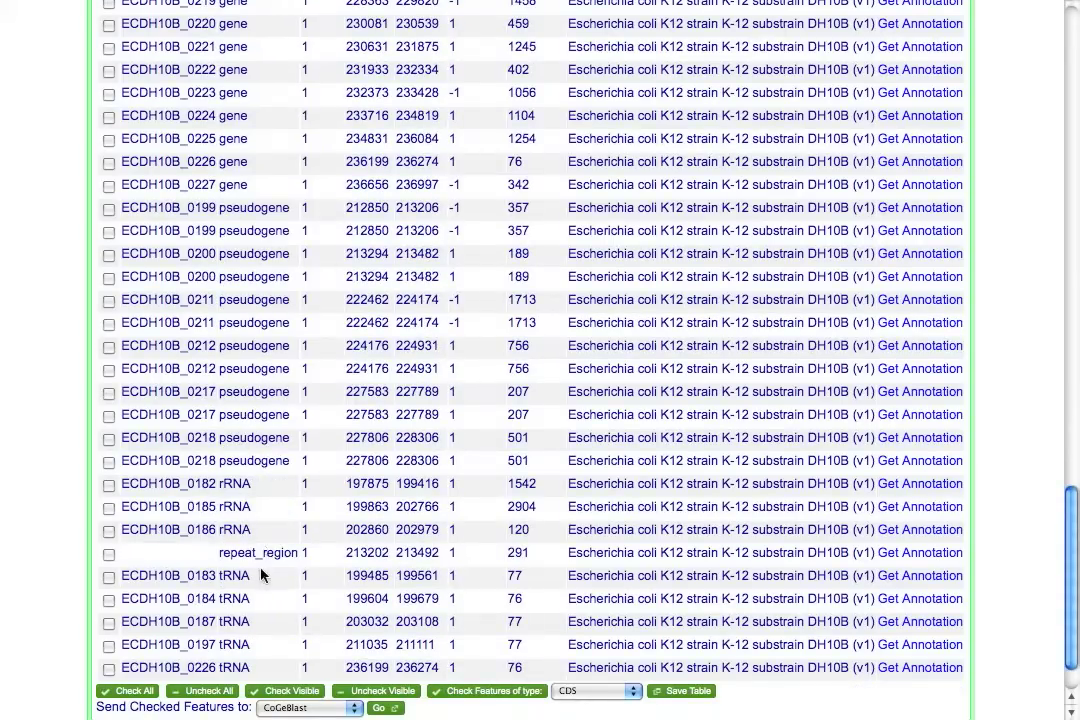
scroll(630, 562, "up", 4)
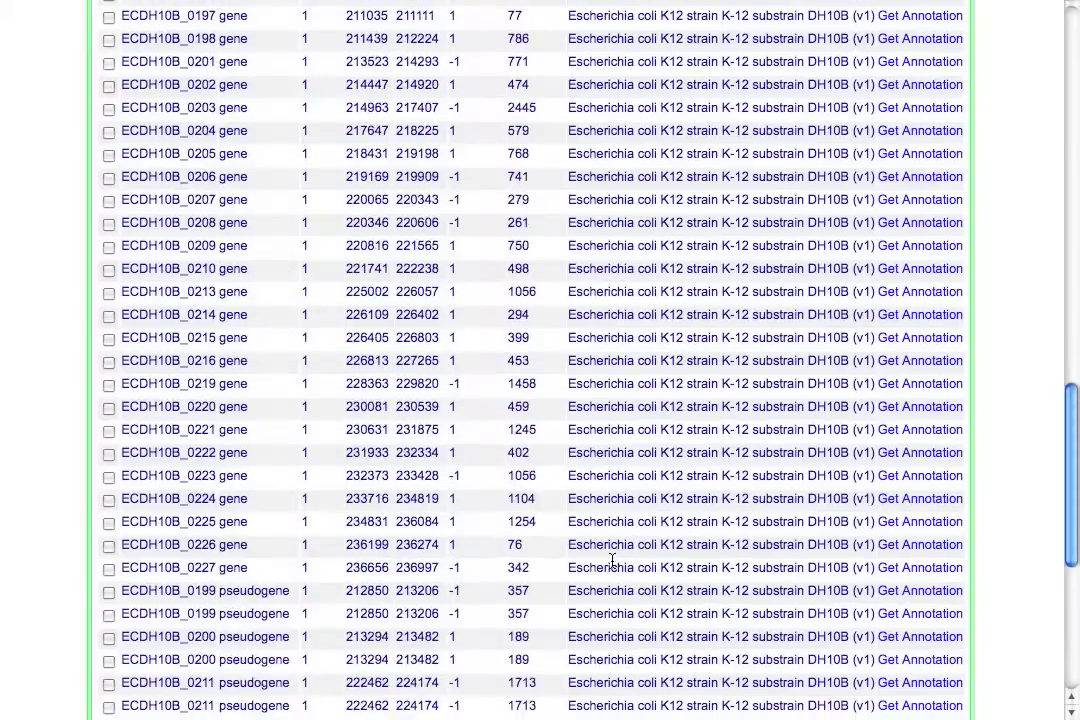
scroll(612, 562, "up", 15)
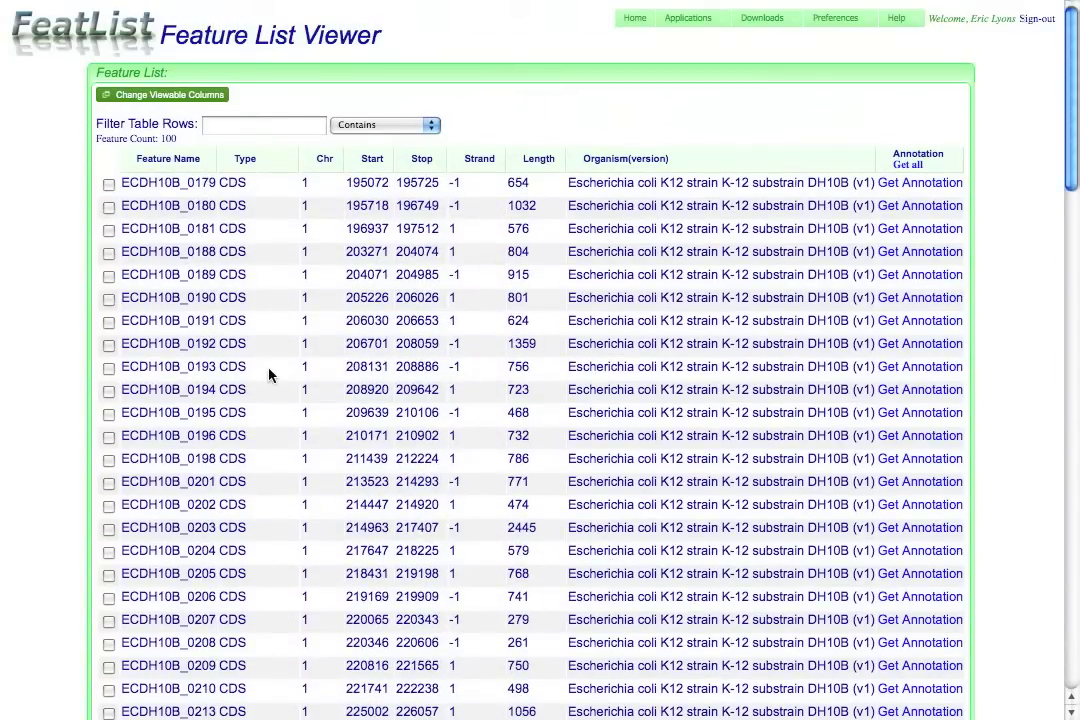
left_click(143, 95)
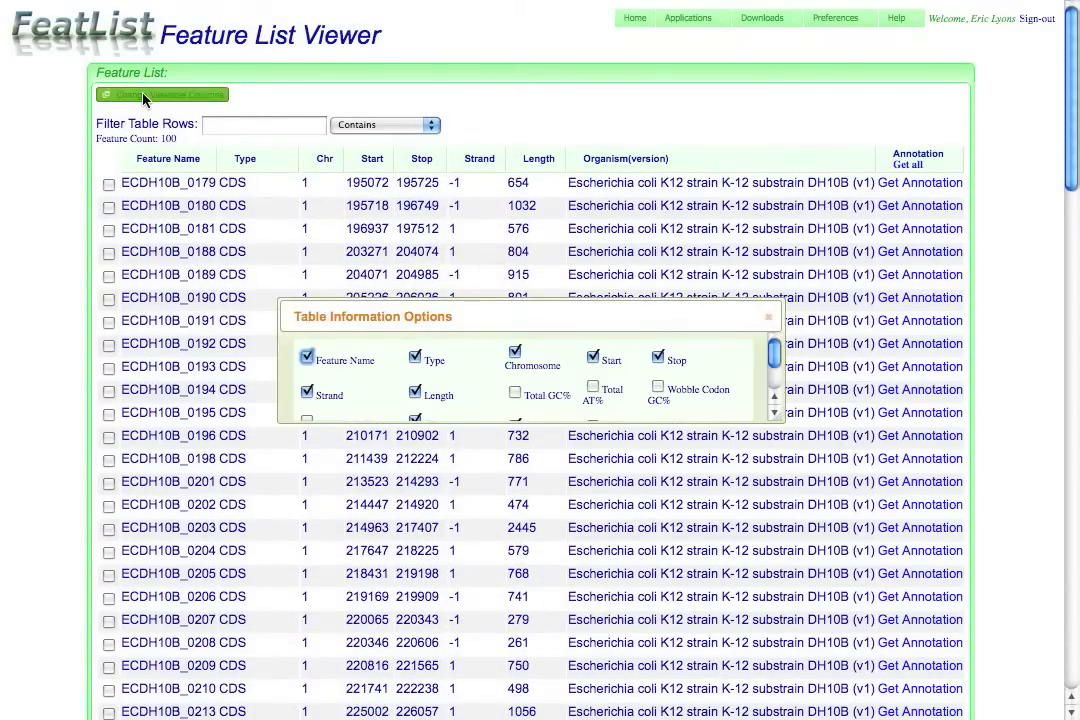
Enlarge the column options dialog, uncheck Organism (version), and close it
left_click_drag(778, 416, 818, 495)
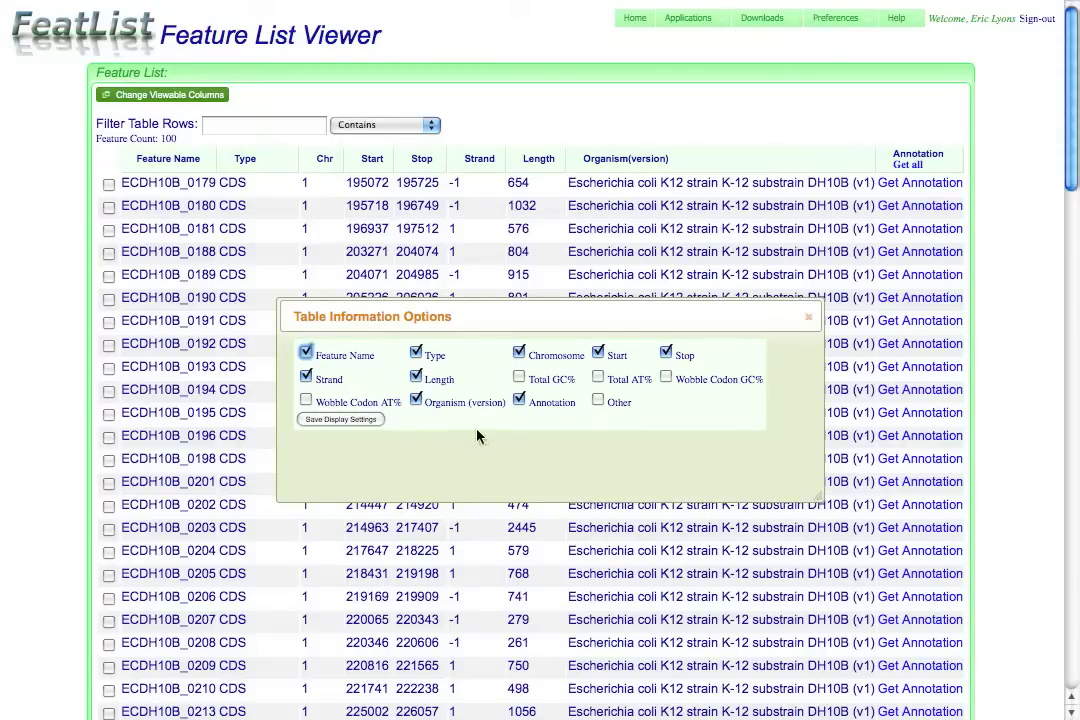
left_click(416, 401)
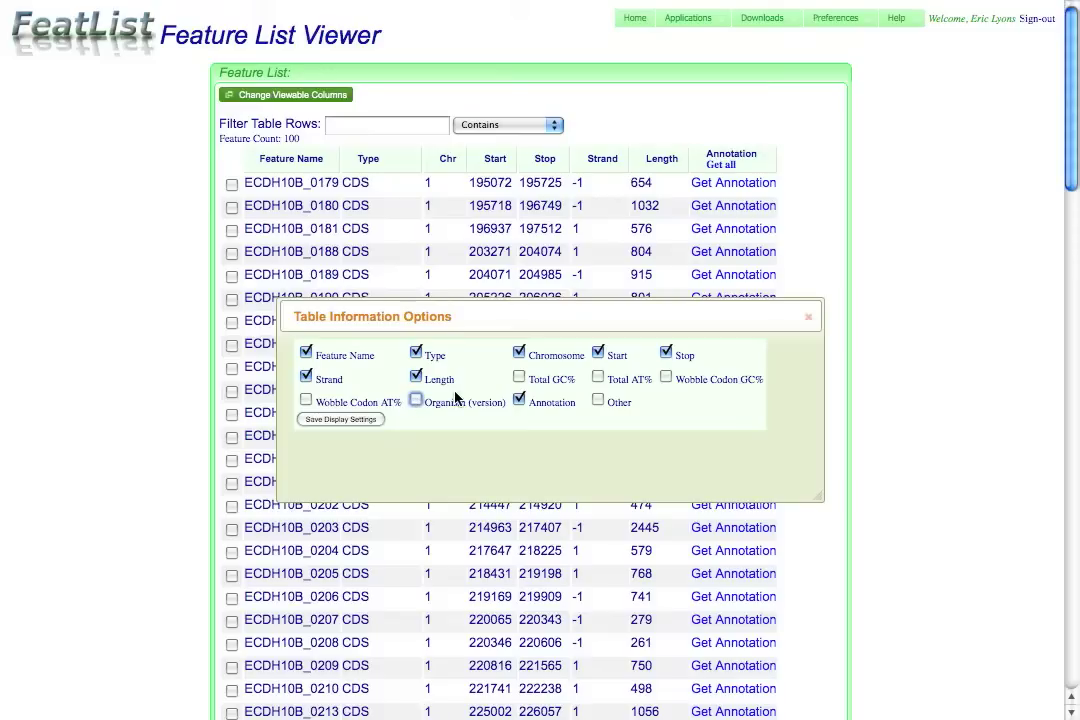
left_click(808, 316)
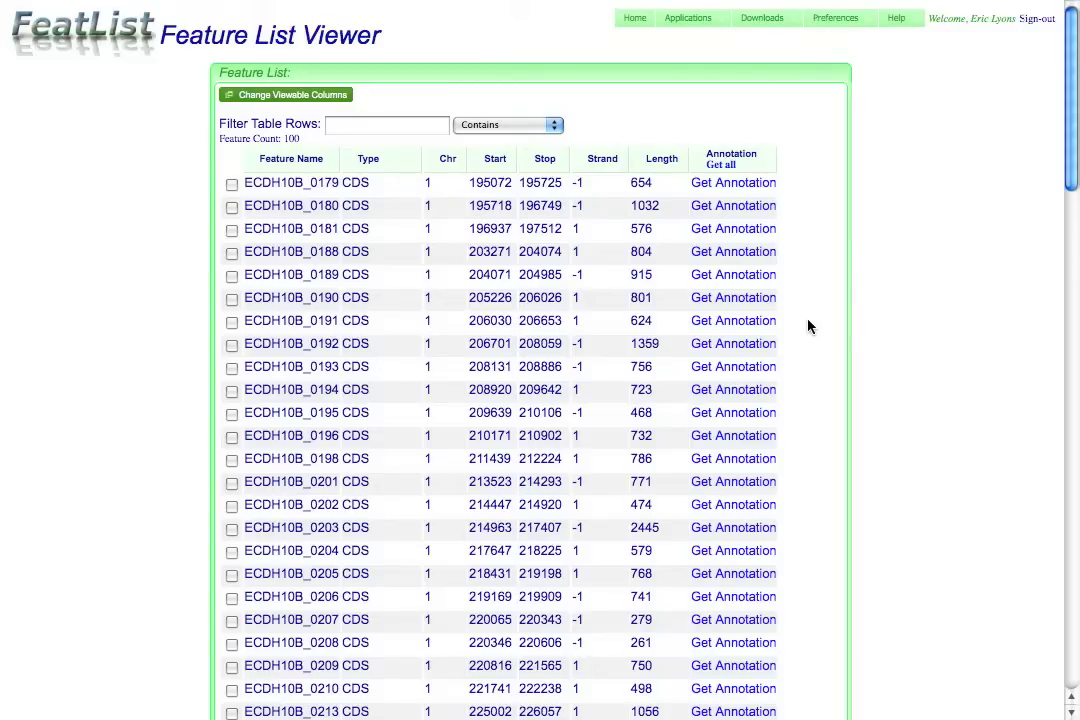
Expand ECDH10B_0180's annotation and sort the table by Type (CDS first), then Start ascending
left_click(730, 206)
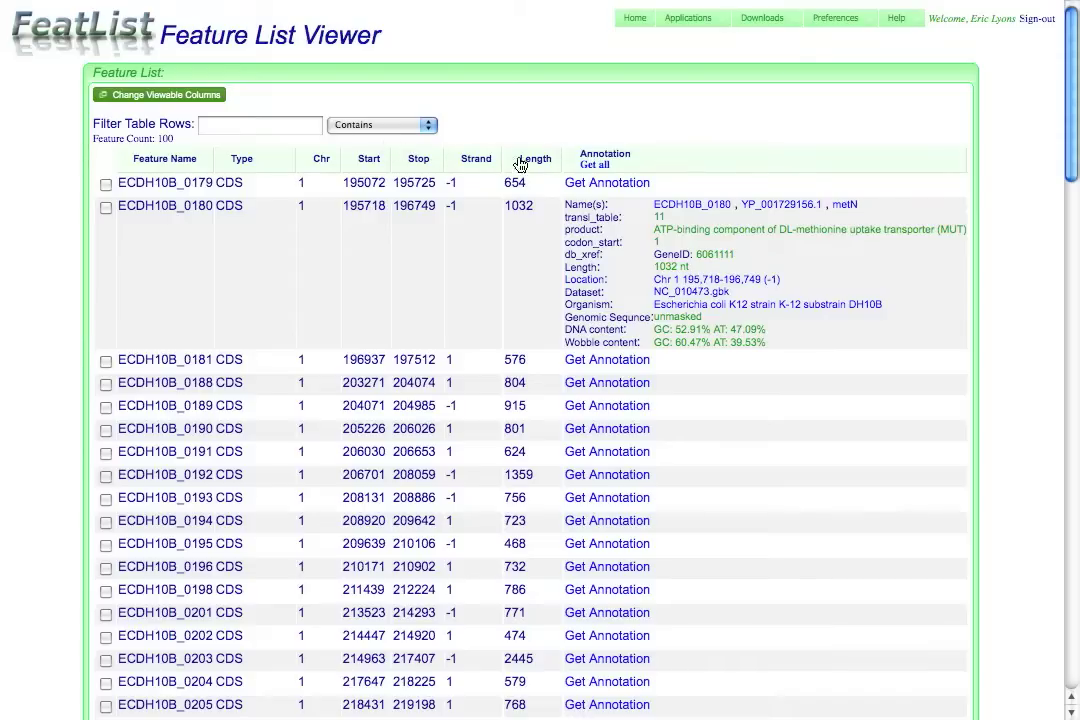
left_click(247, 162)
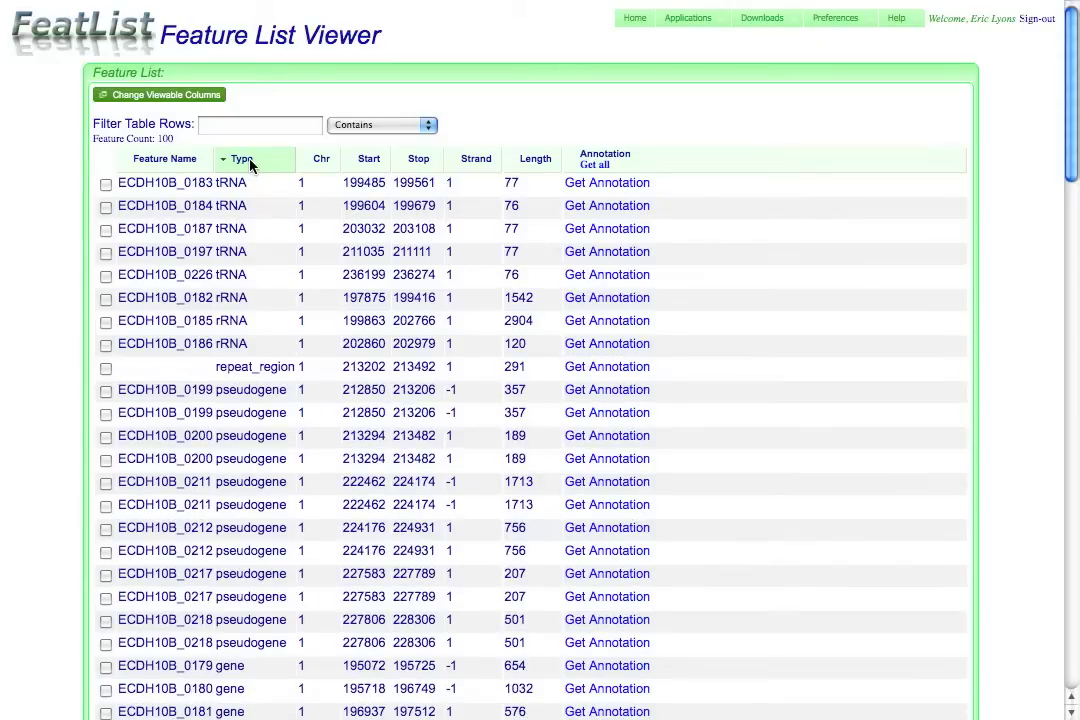
left_click(250, 166)
left_click(186, 161)
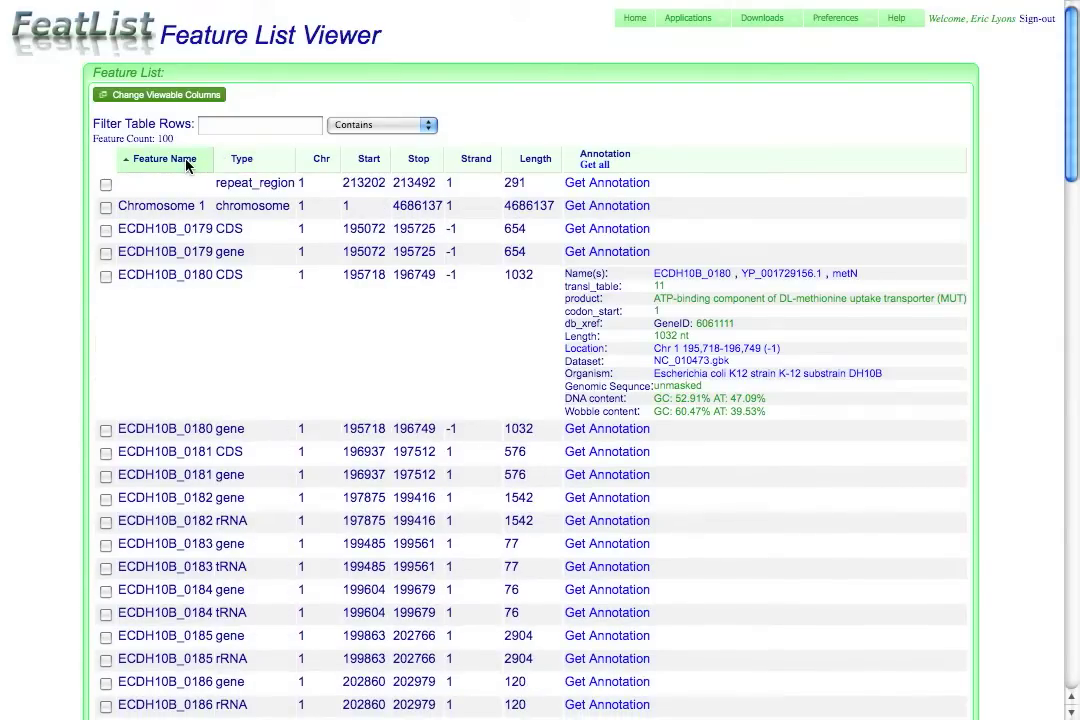
left_click(363, 160)
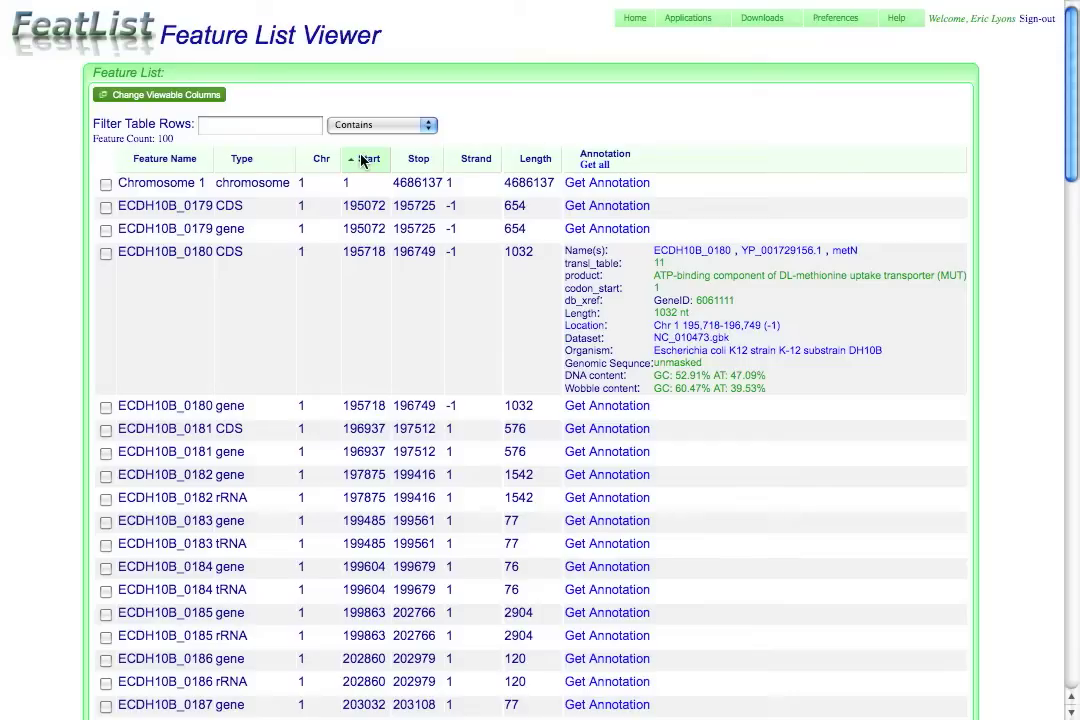
left_click(248, 162)
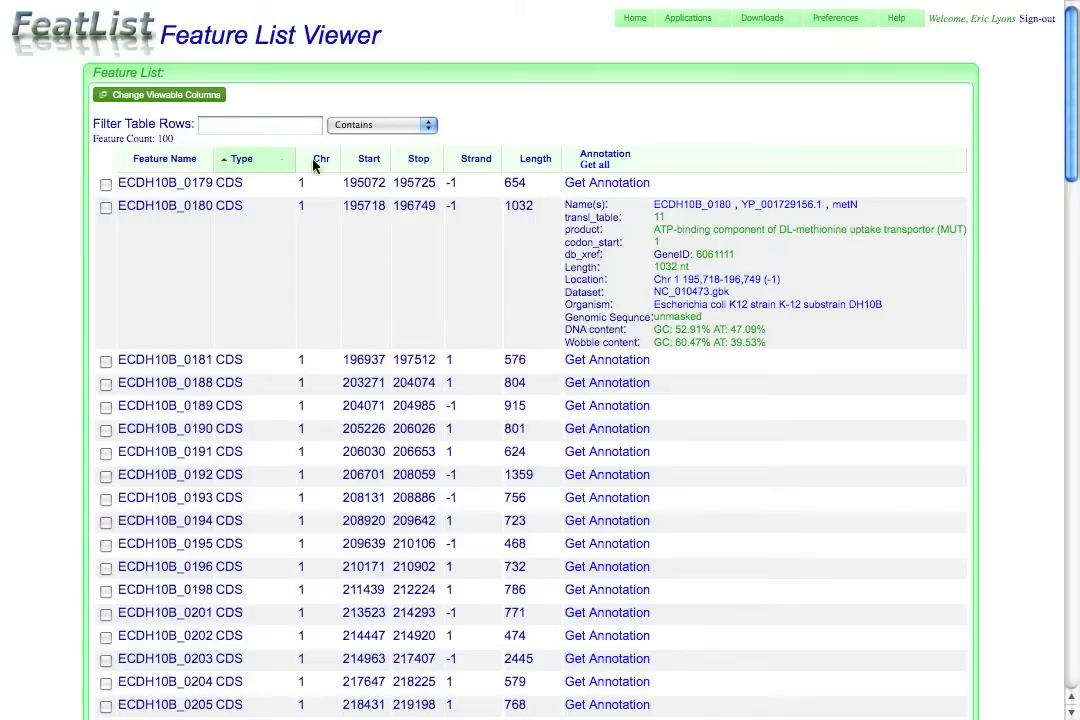
left_click(370, 162)
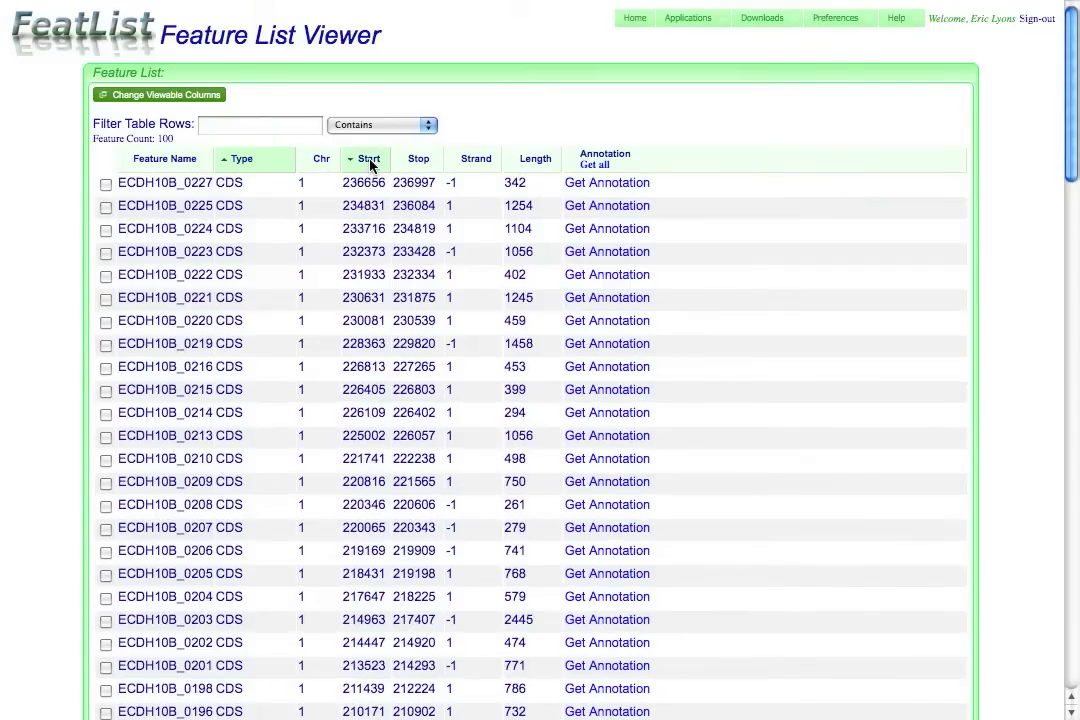
left_click(370, 162)
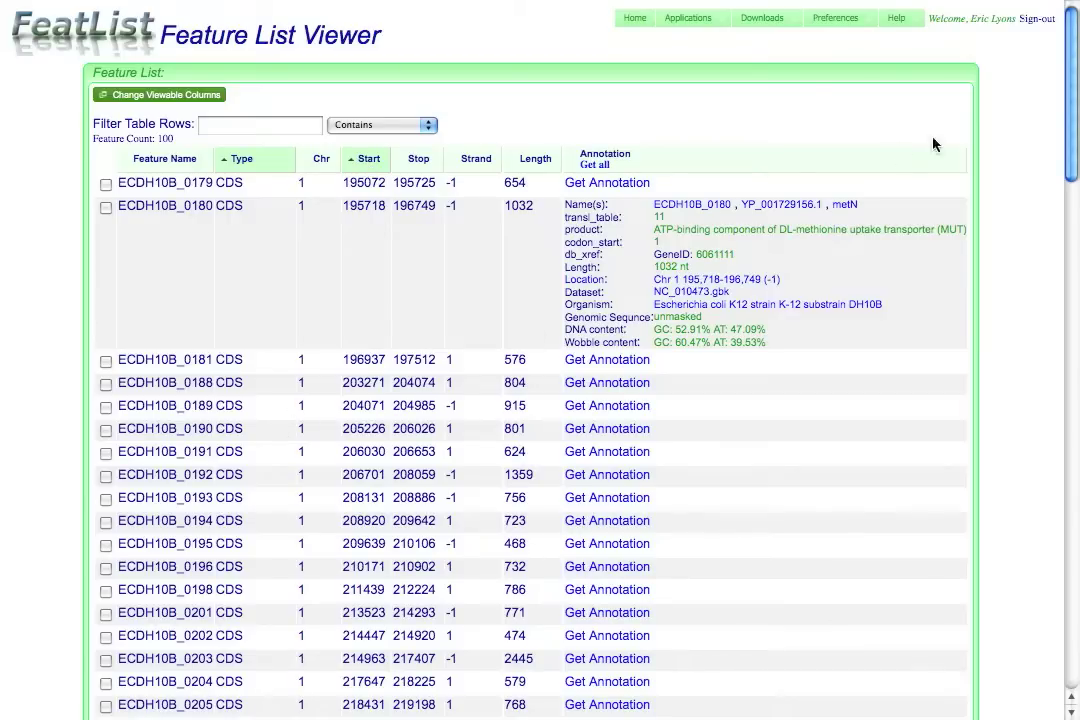
Check ECDH10B_0194, ECDH10B_0201 and every other CDS feature, then send them to FeatList
left_click_drag(1070, 100, 1047, 118)
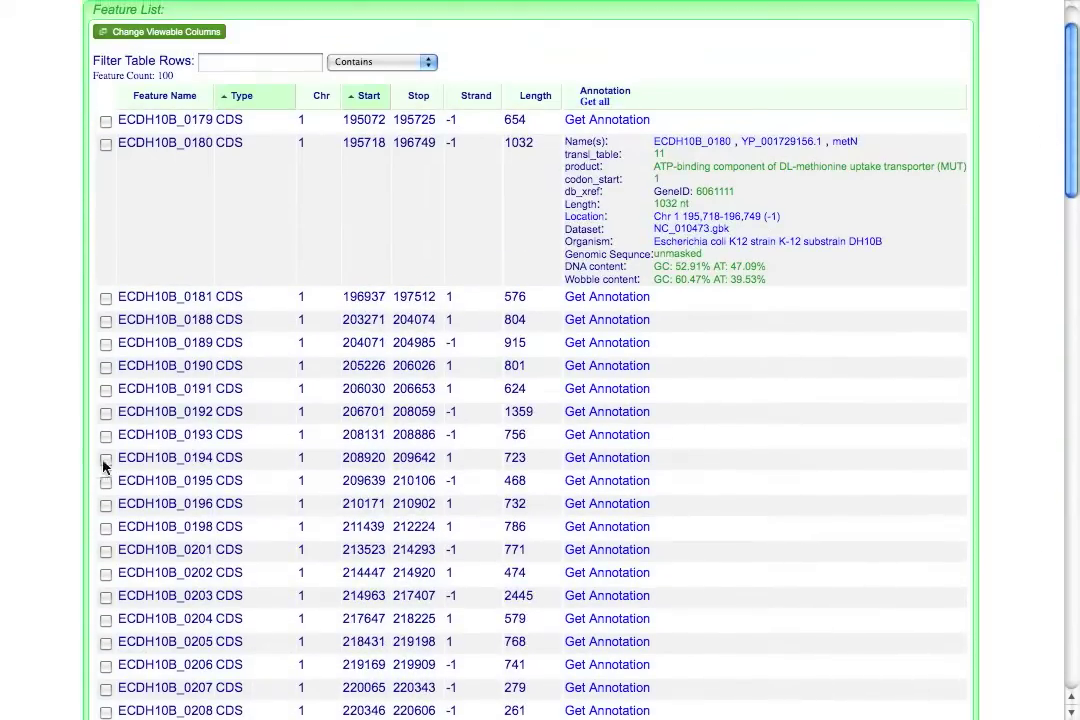
left_click(105, 455)
left_click(105, 550)
left_click_drag(1068, 120, 1047, 669)
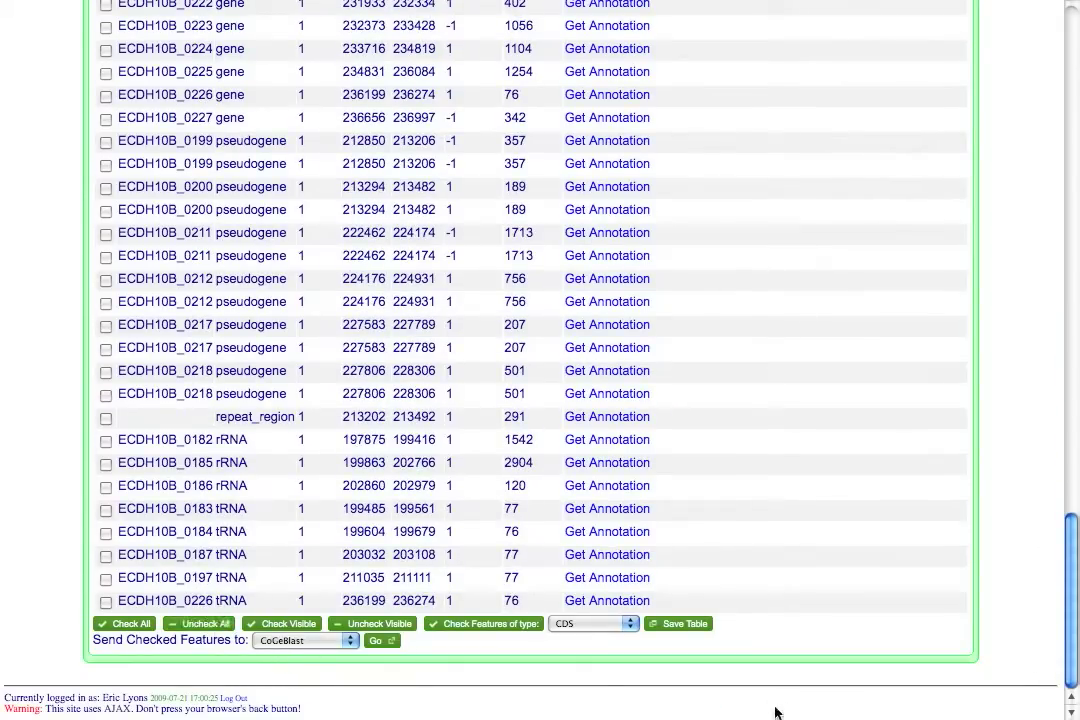
left_click(474, 626)
mouse_move(1073, 607)
left_mouse_down()
mouse_move(1074, 204)
mouse_move(1074, 613)
left_mouse_up()
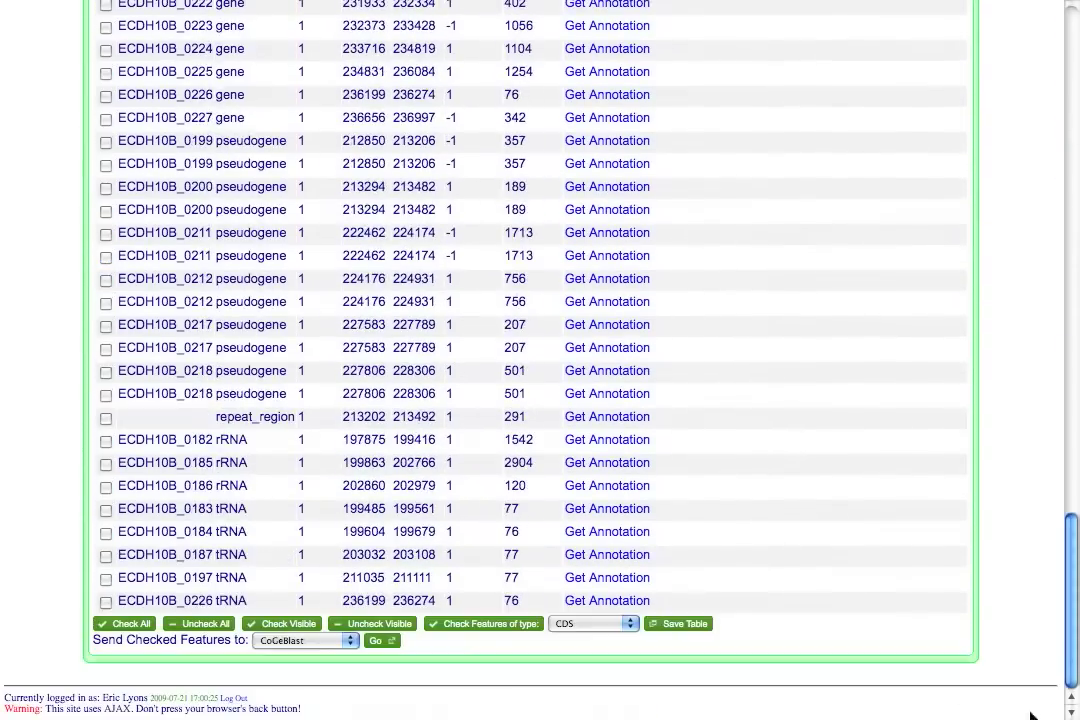
left_click(345, 643)
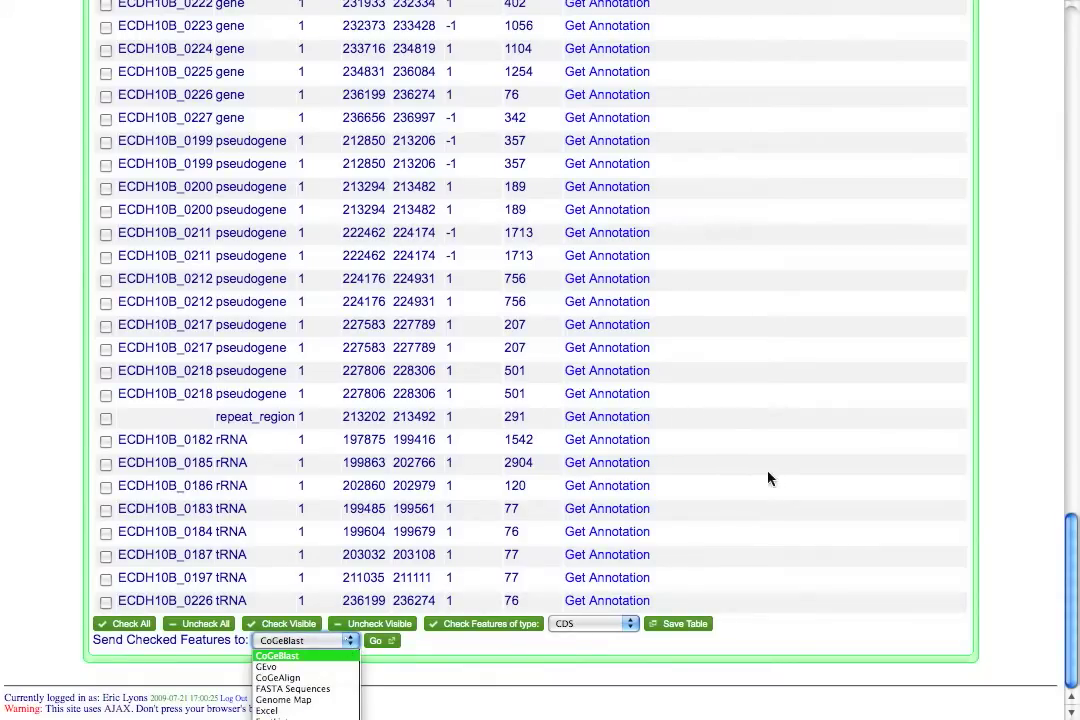
left_click(305, 717)
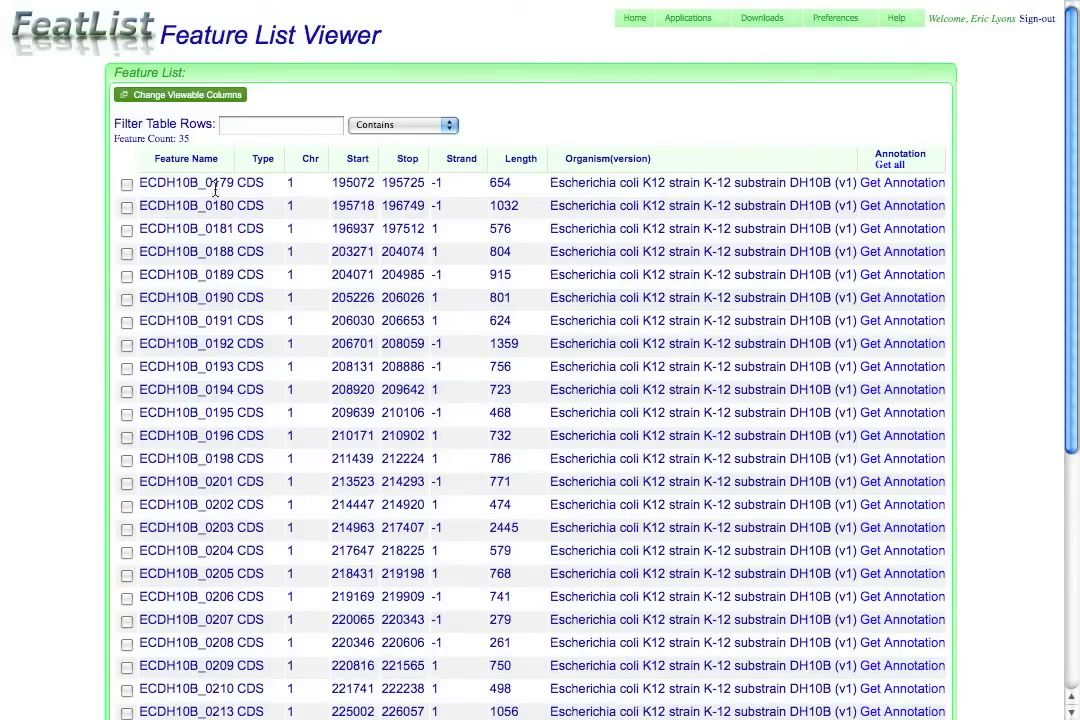
Replace the Annotation and Organism columns with Total GC%, Wobble Codon GC% and Other, then fetch all GC% values
scroll(246, 278, "down", 1)
scroll(248, 285, "down", 10)
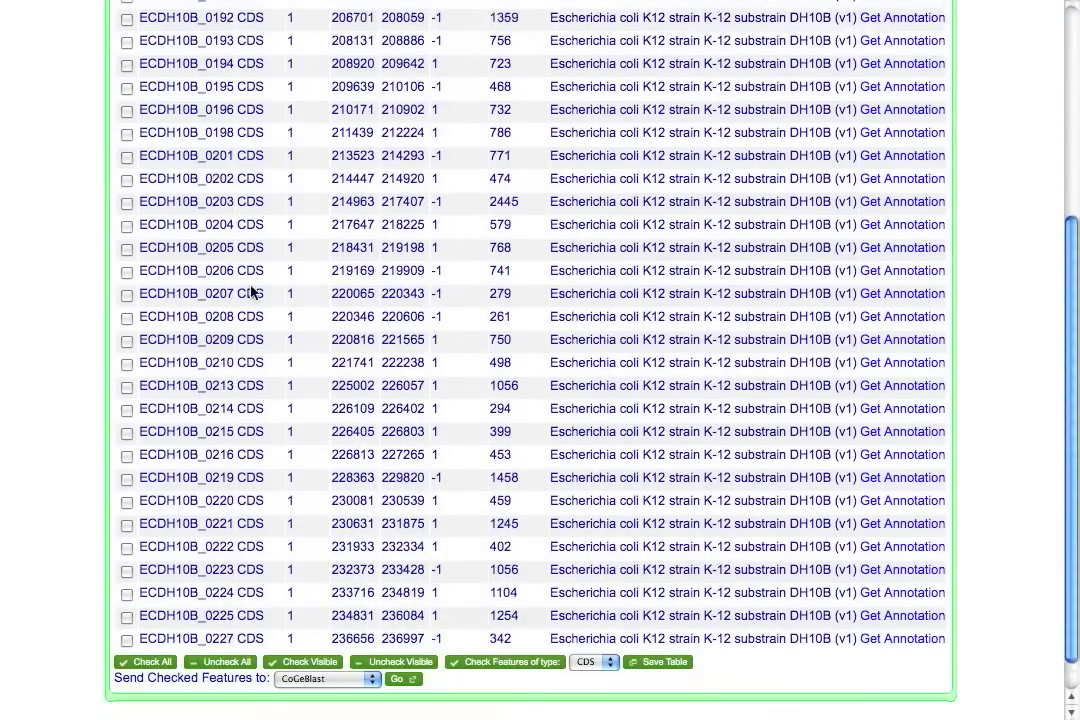
scroll(252, 292, "up", 8)
scroll(252, 292, "up", 3)
left_click(190, 94)
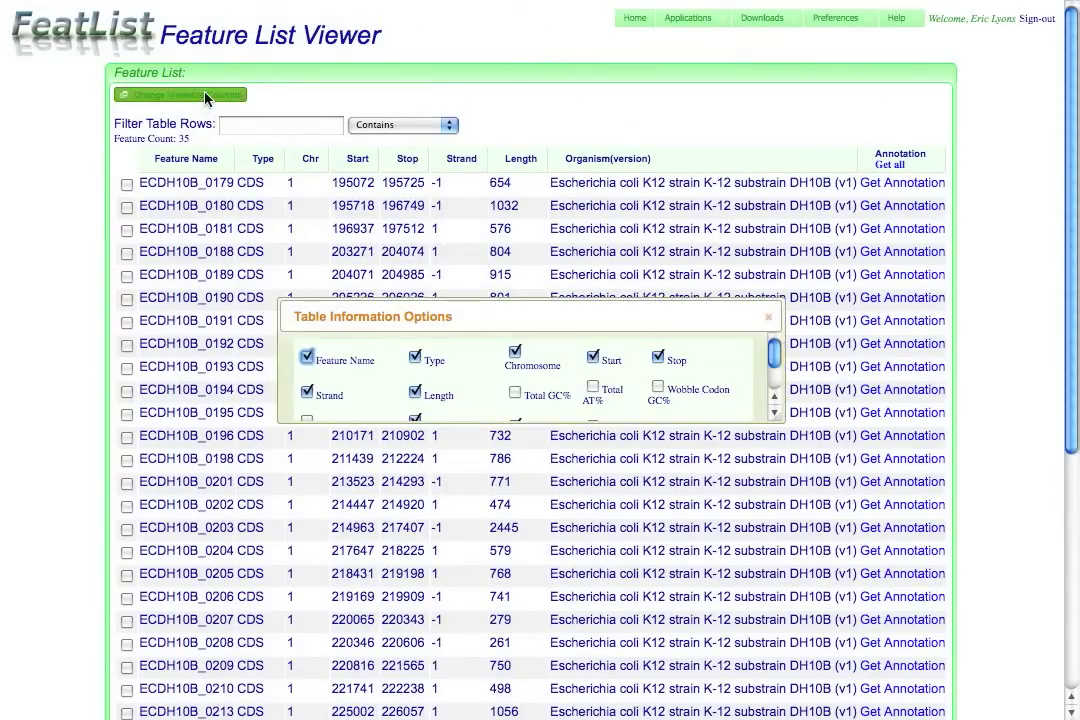
scroll(497, 345, "down", 1)
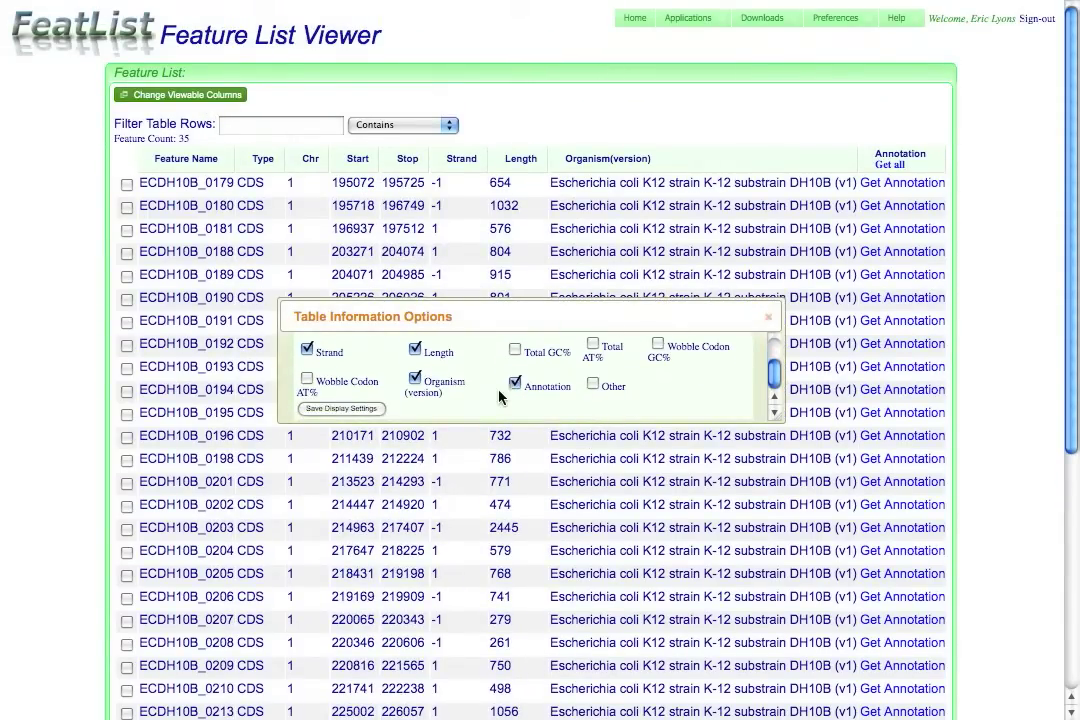
left_click(516, 384)
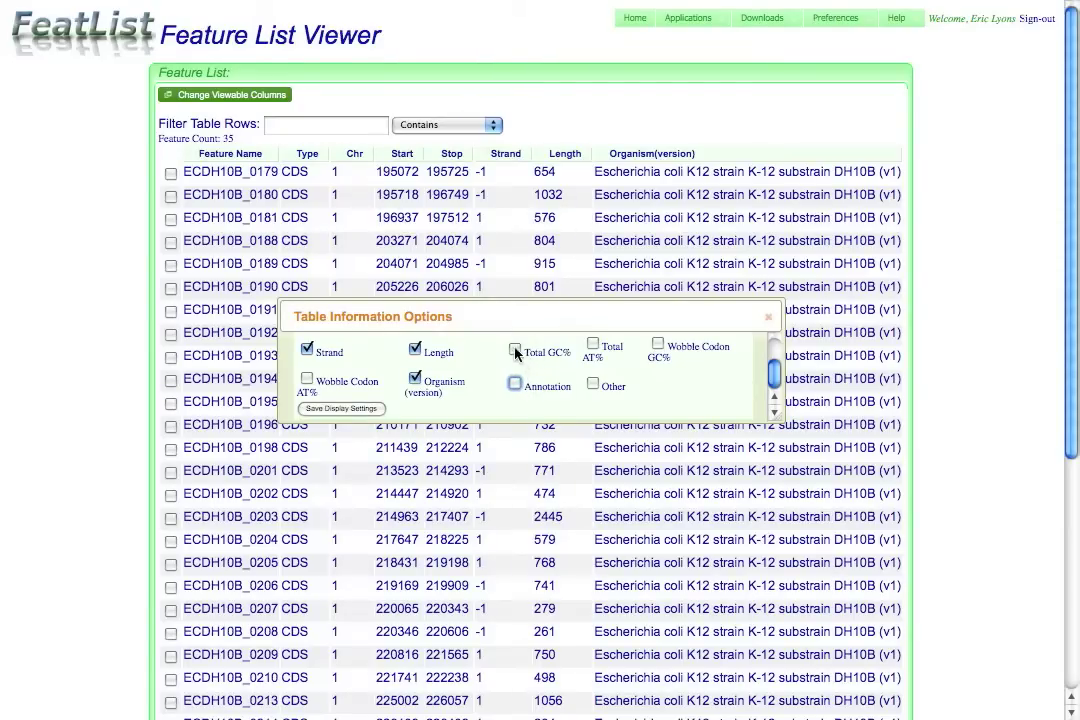
left_click(515, 349)
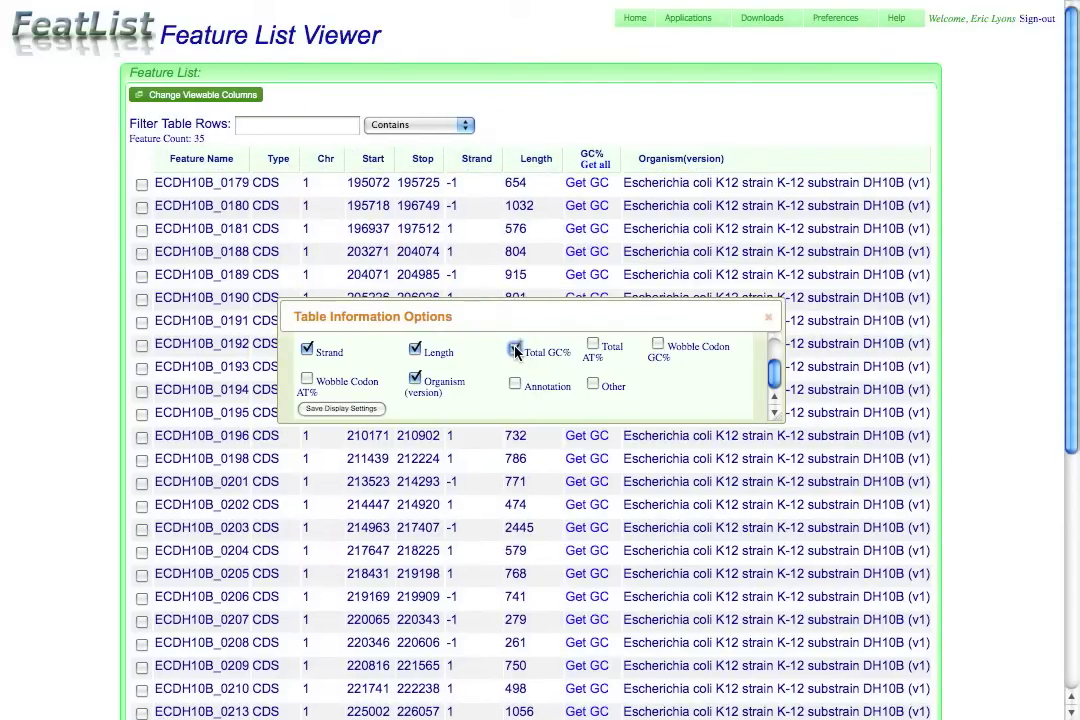
left_click(658, 346)
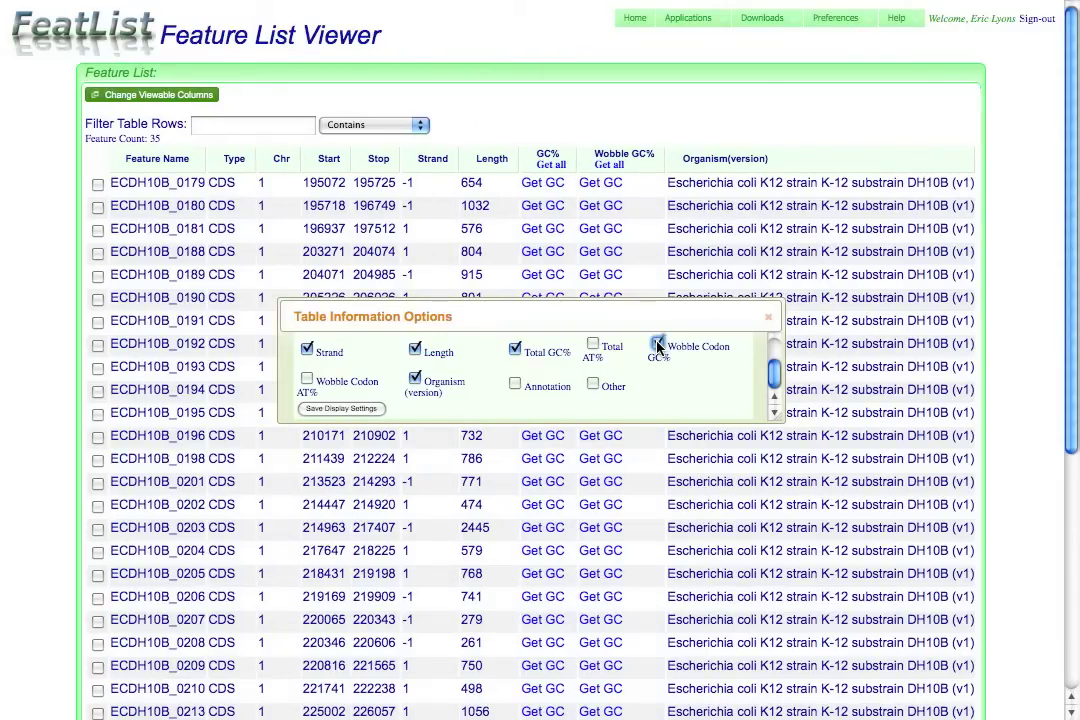
left_click(440, 386)
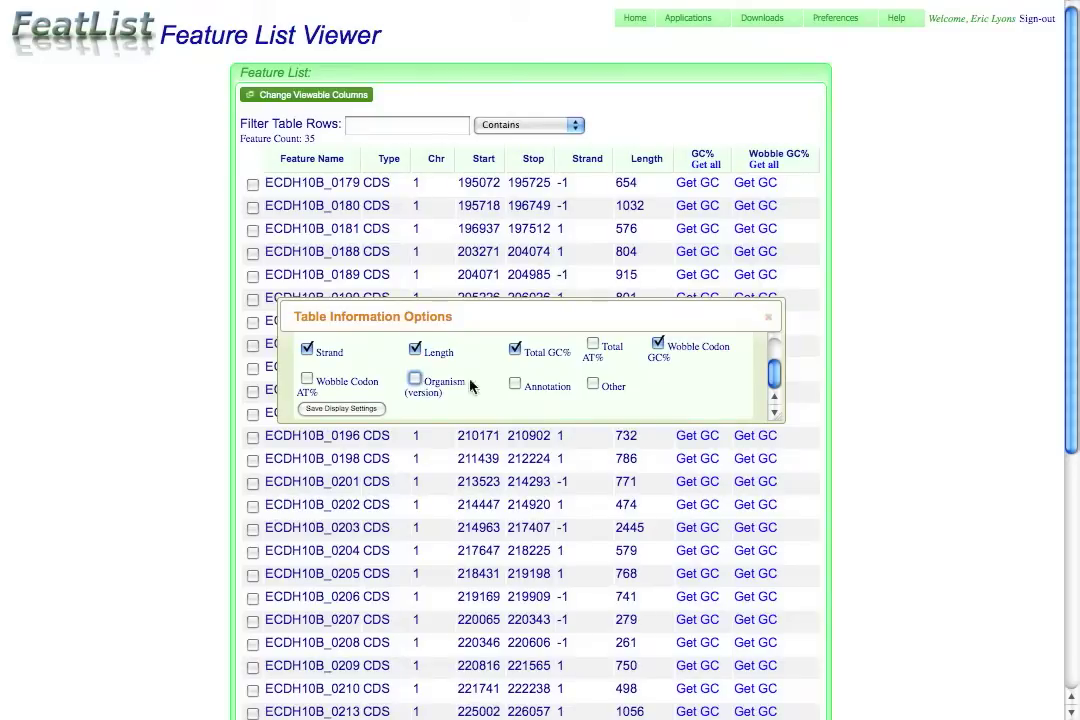
left_click(592, 385)
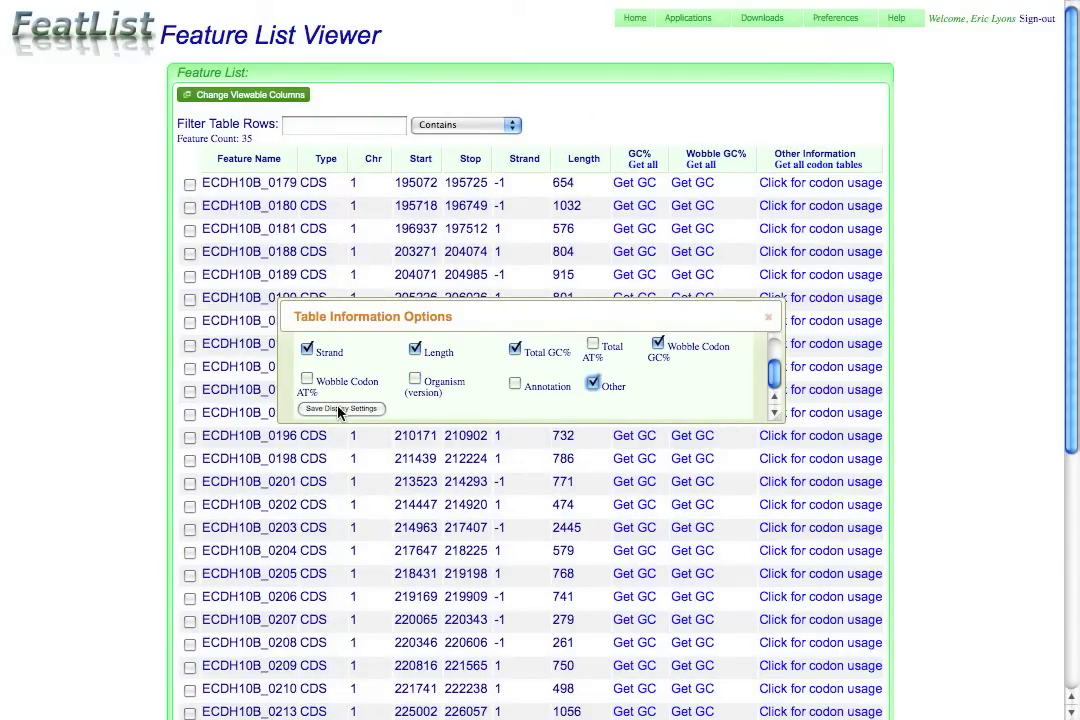
left_click(768, 317)
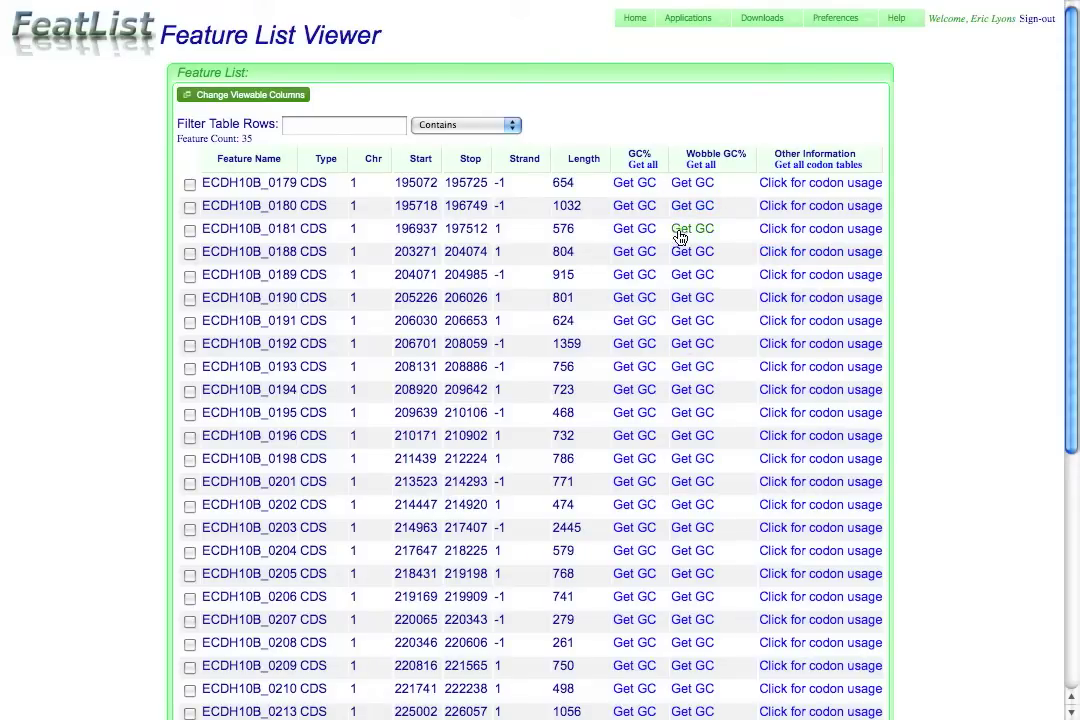
left_click(644, 166)
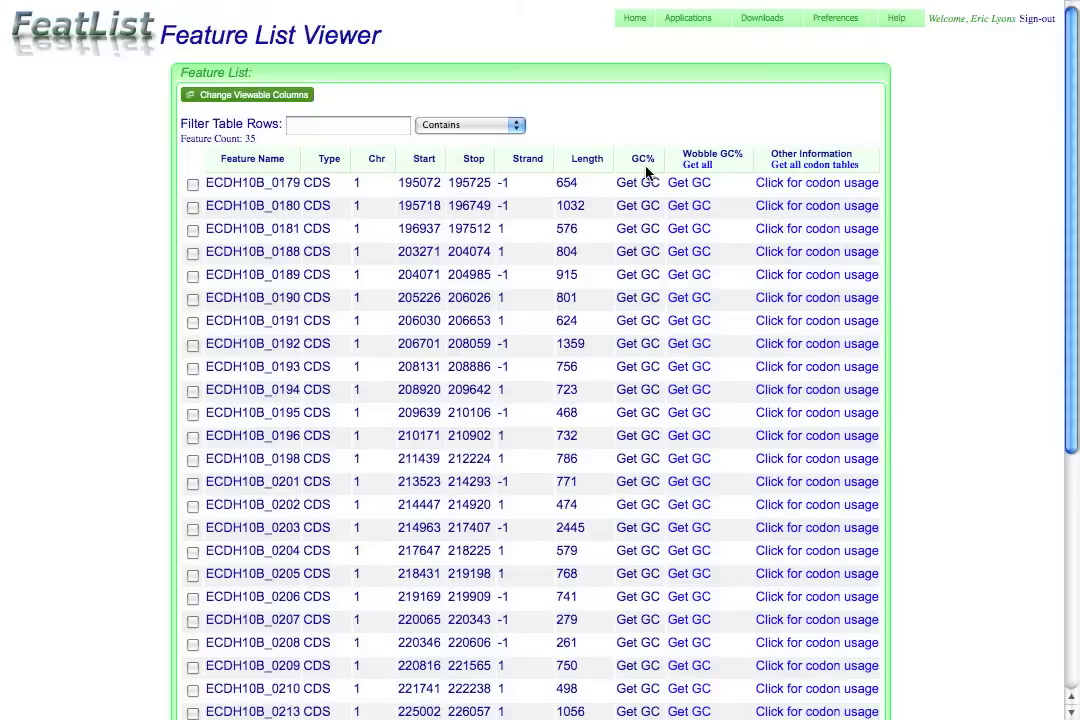
Fetch all Wobble GC% values and sort by Wobble GC% ascending, led by ECDH10B_0193 at 35.32
left_click(709, 167)
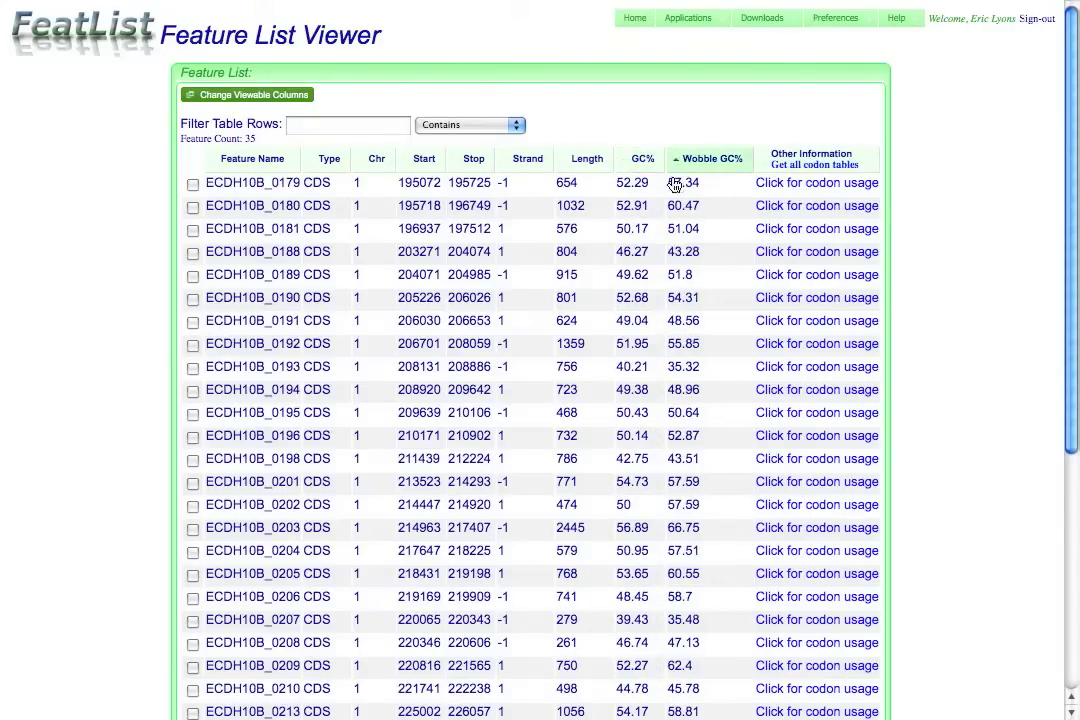
left_click(642, 166)
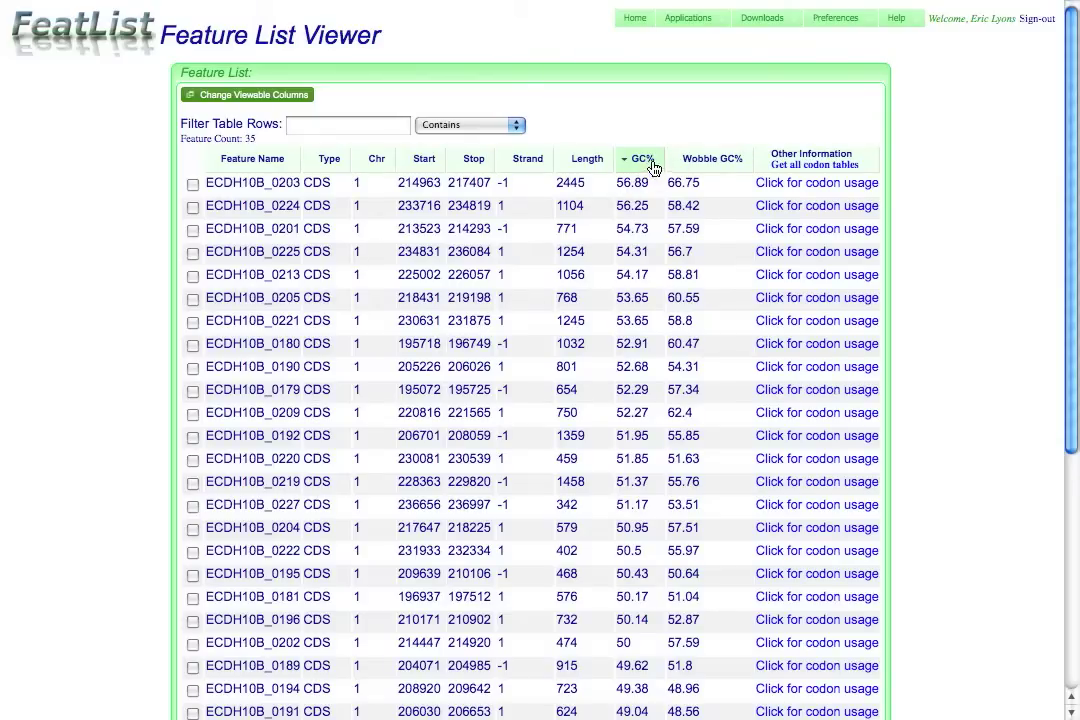
left_click(645, 160)
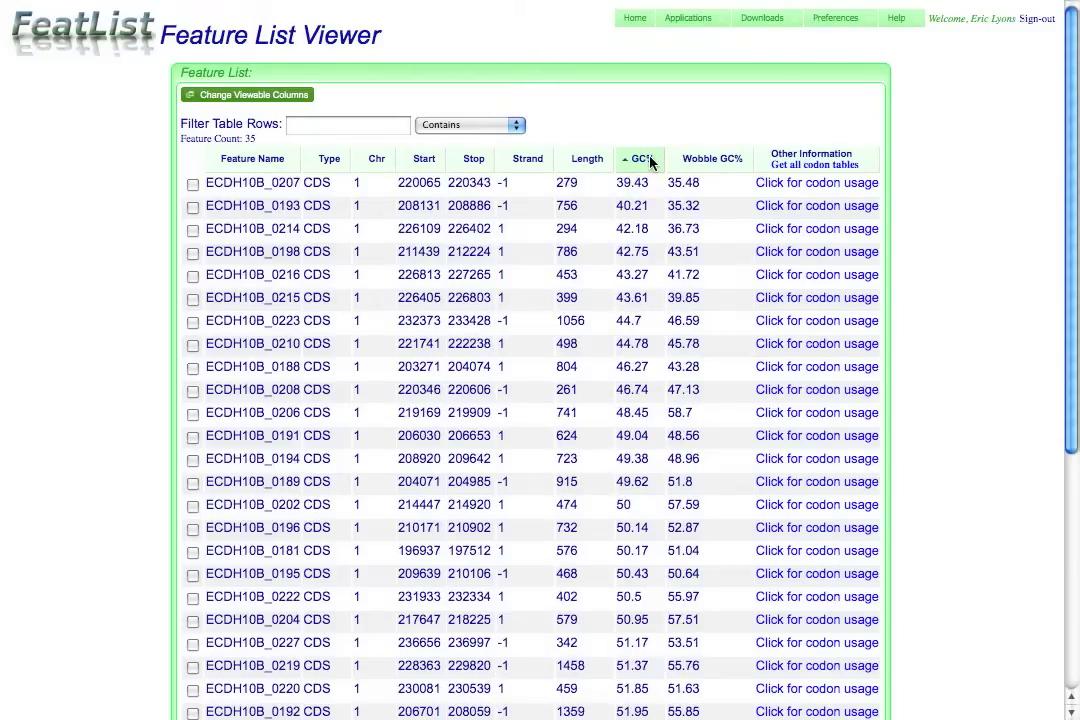
left_click(707, 160)
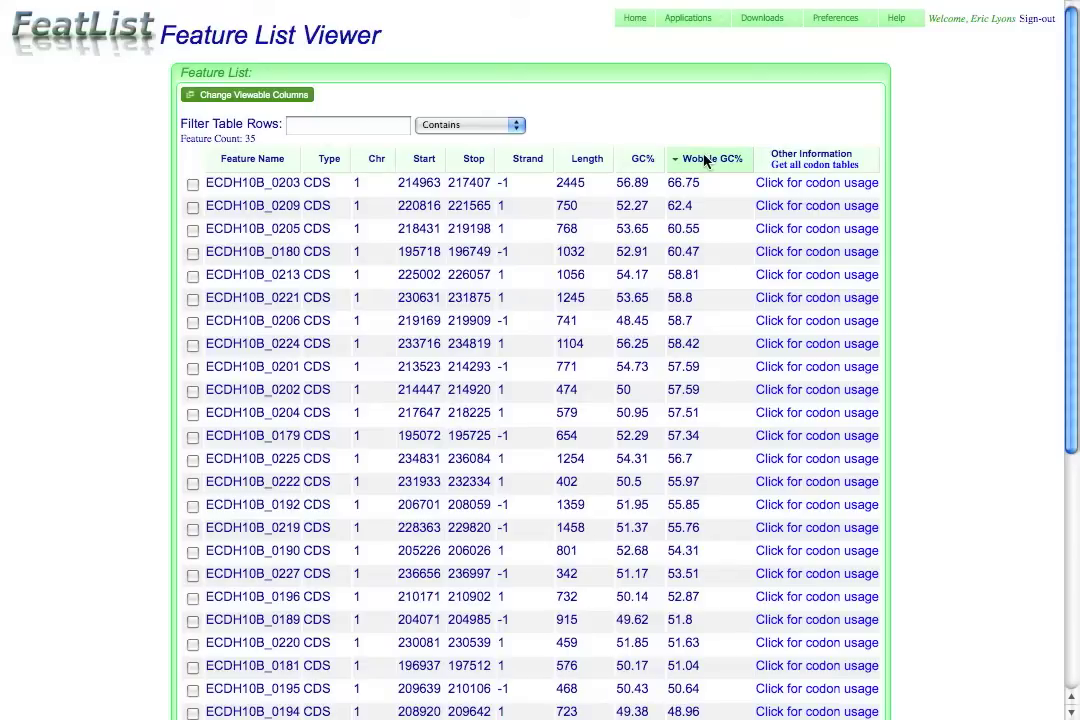
left_click(704, 160)
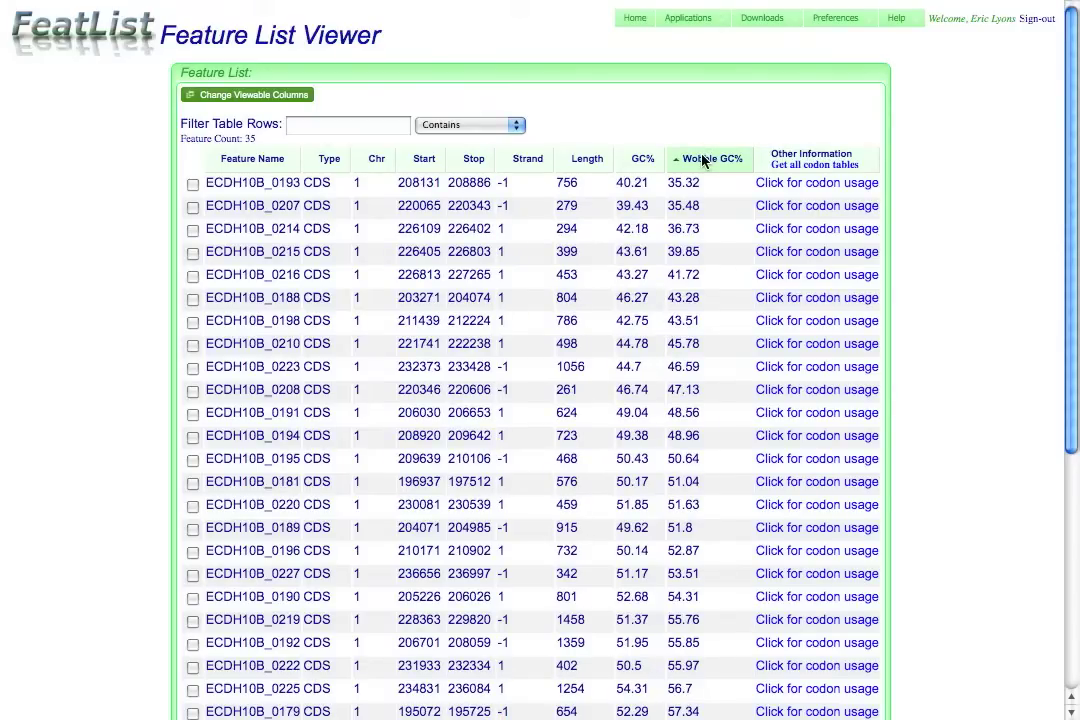
Load codon tables for all features, inspect amino acid usage, and sort by Wobble GC% descending
left_click(795, 166)
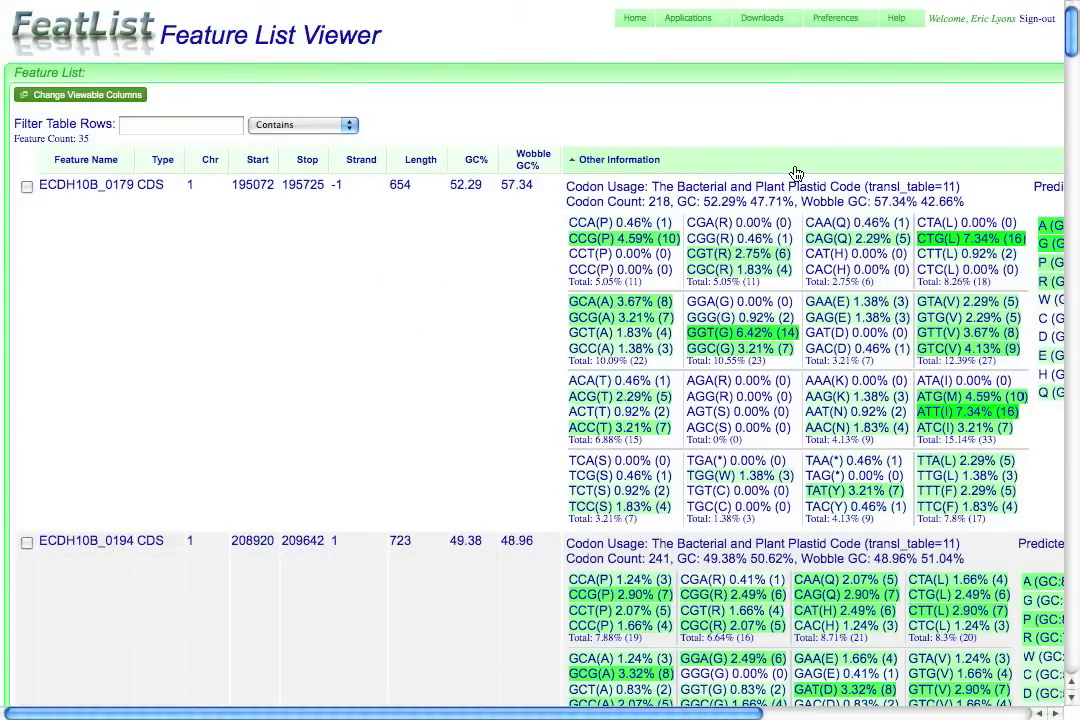
left_click_drag(690, 712, 955, 712)
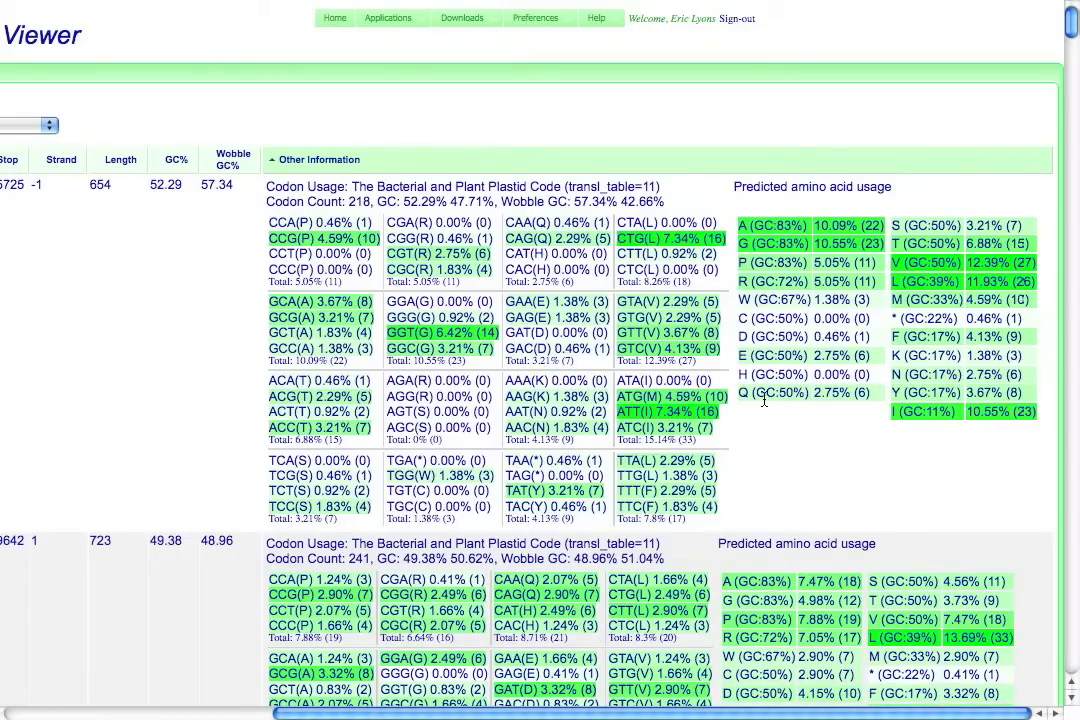
scroll(516, 604, "left", 5)
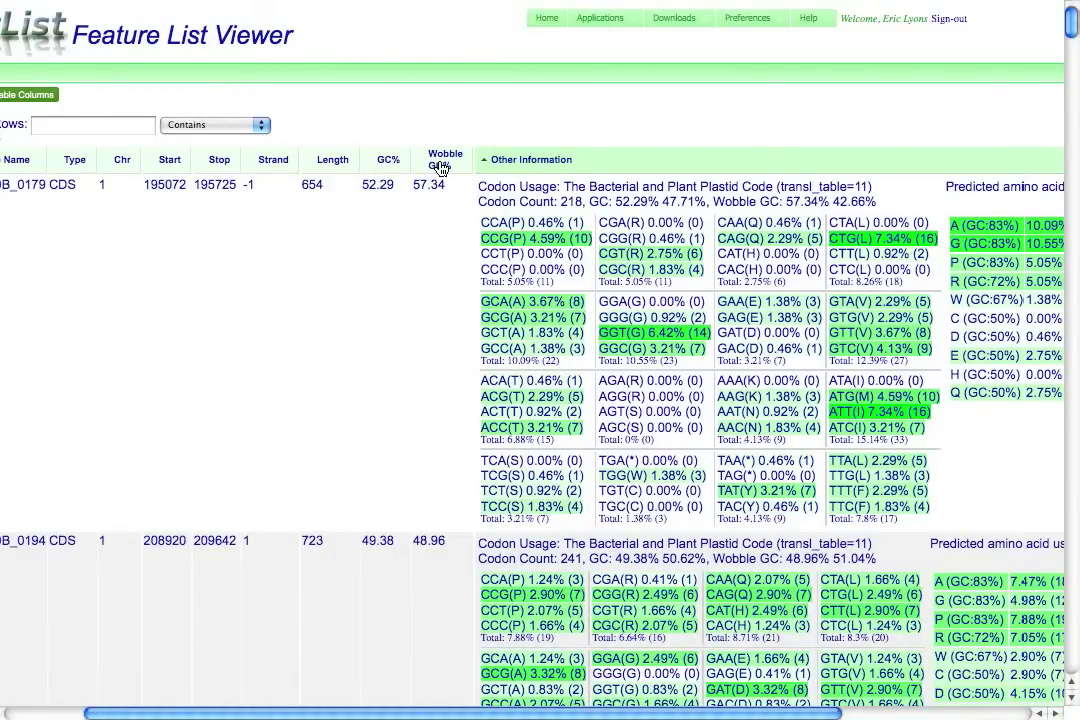
left_click(441, 166)
left_click(444, 165)
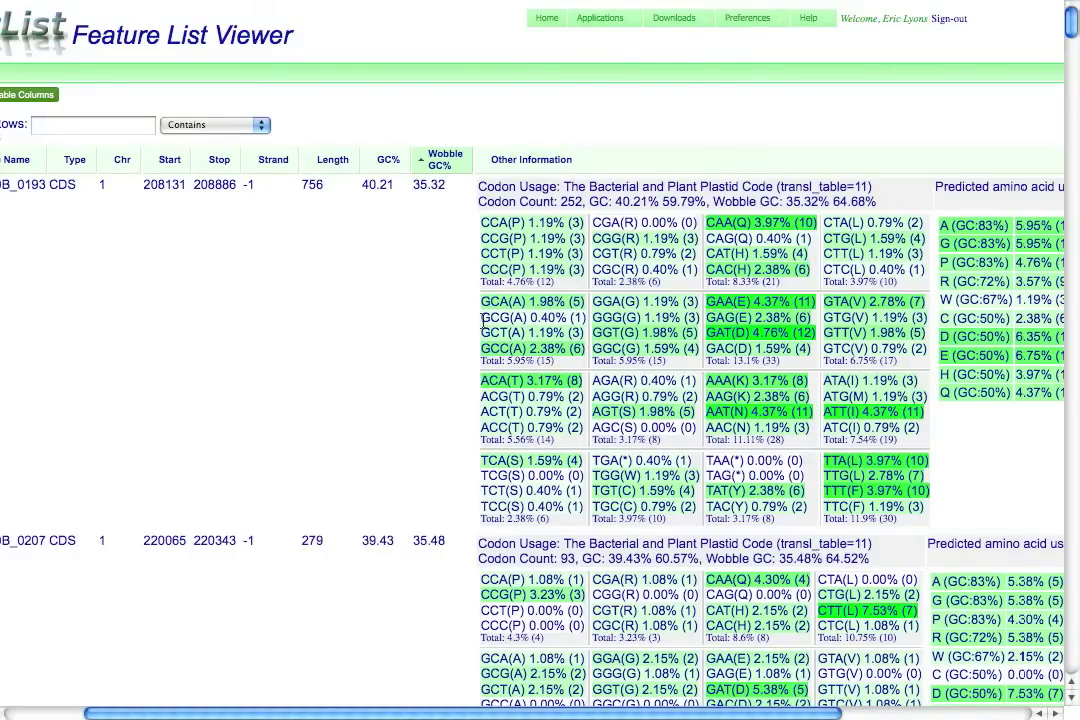
left_click(448, 164)
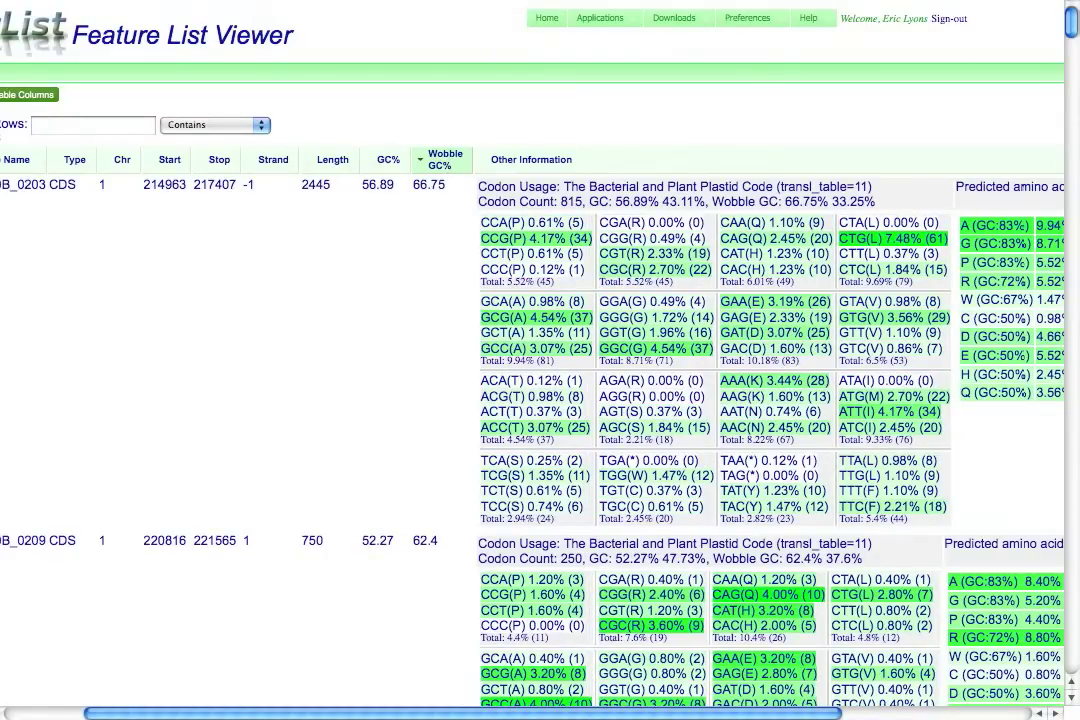
left_click_drag(596, 714, 31, 694)
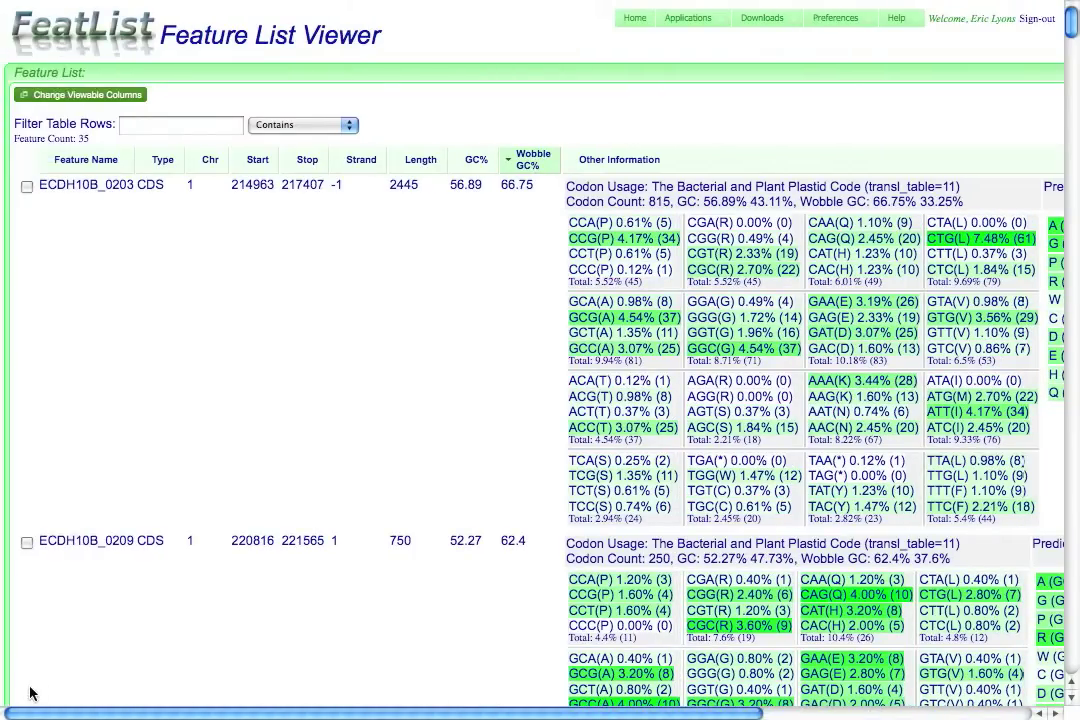
Hide the Other codon-usage and Wobble Codon GC% columns and show the Annotation column instead
left_click(129, 96)
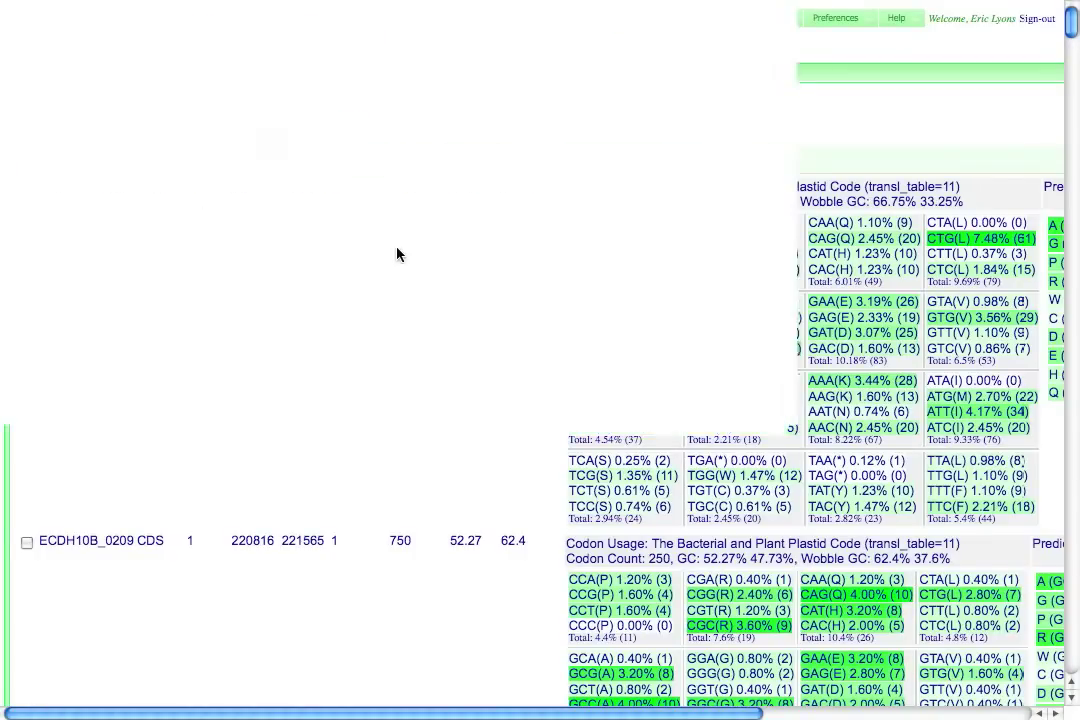
left_click(592, 402)
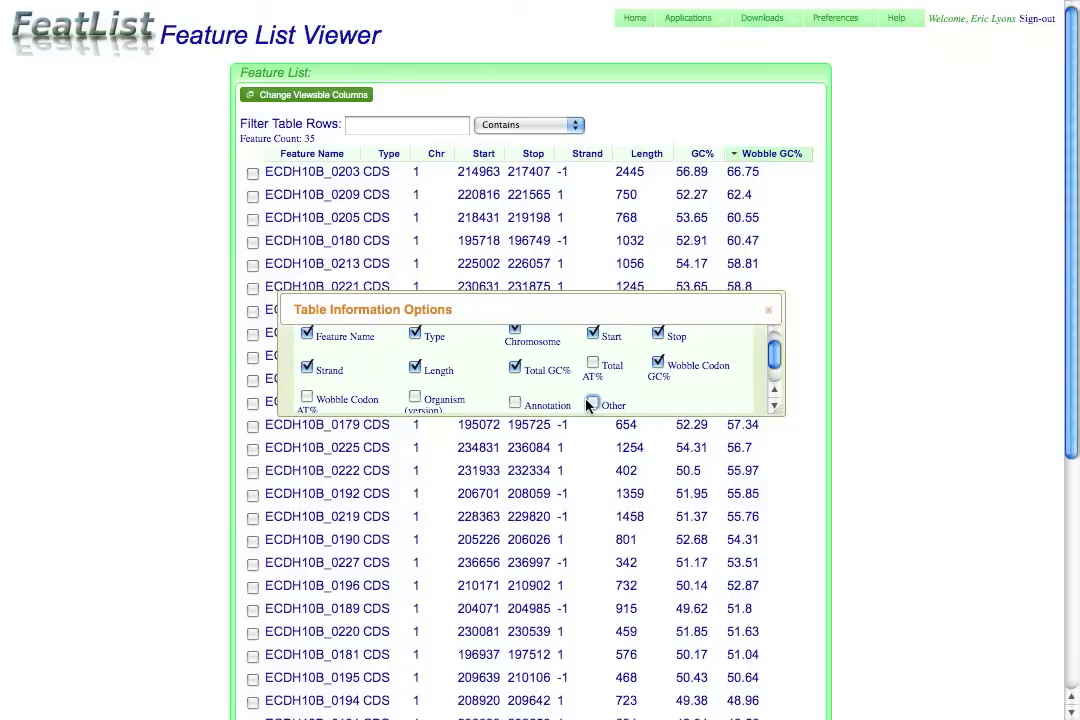
left_click(658, 362)
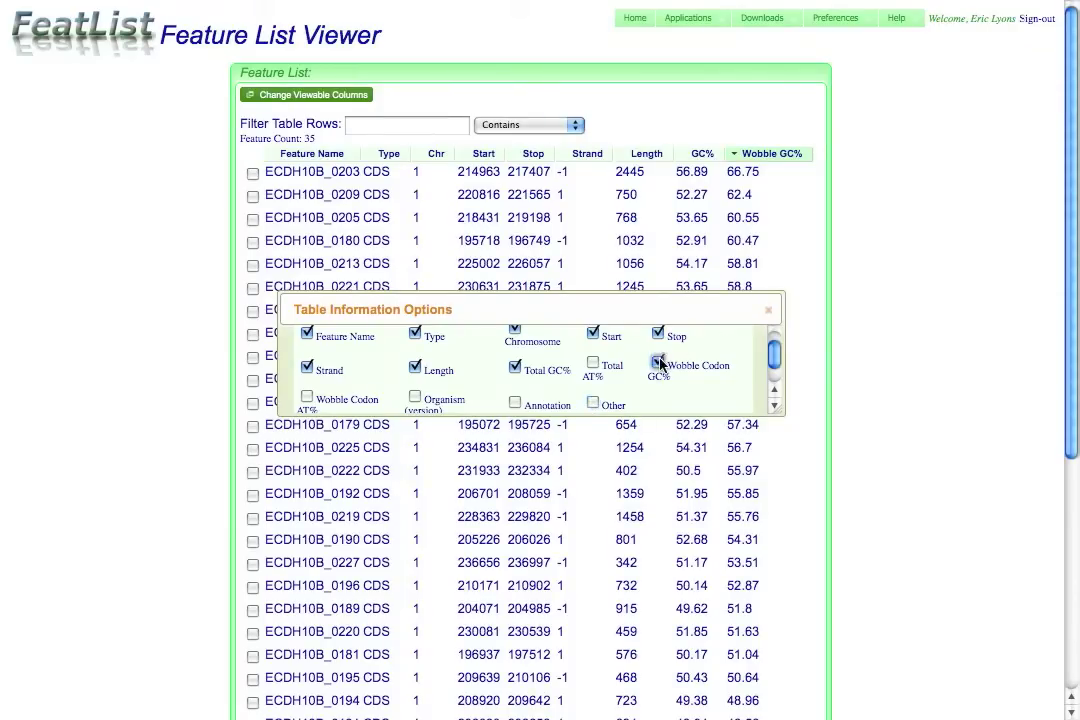
left_click(515, 403)
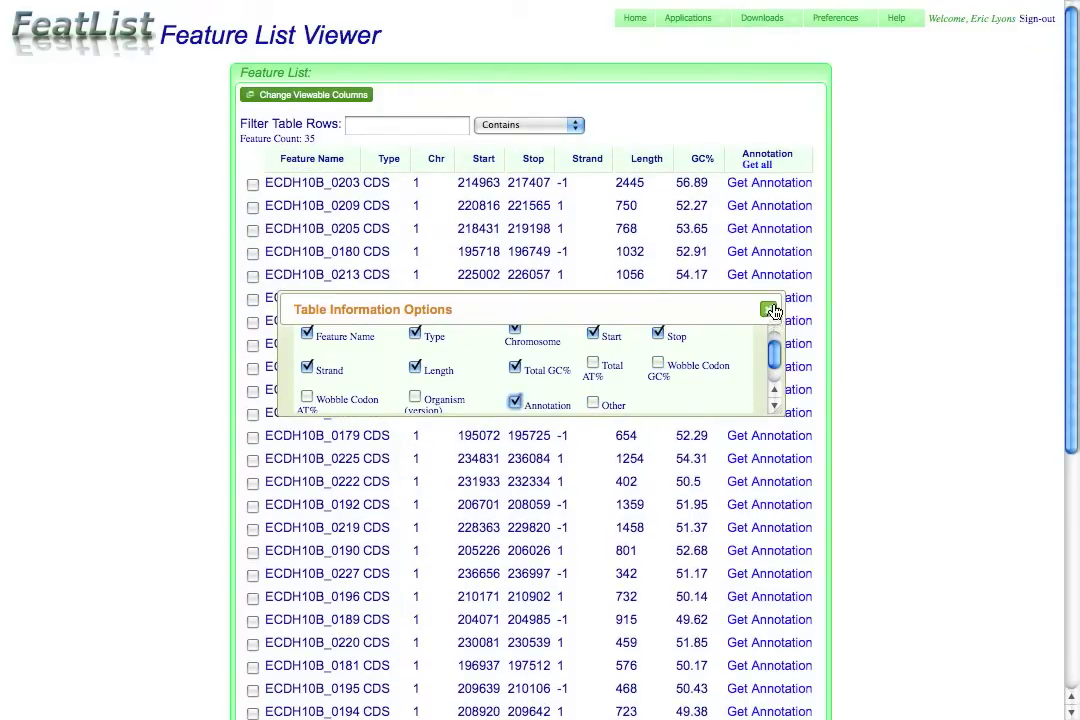
left_click(768, 312)
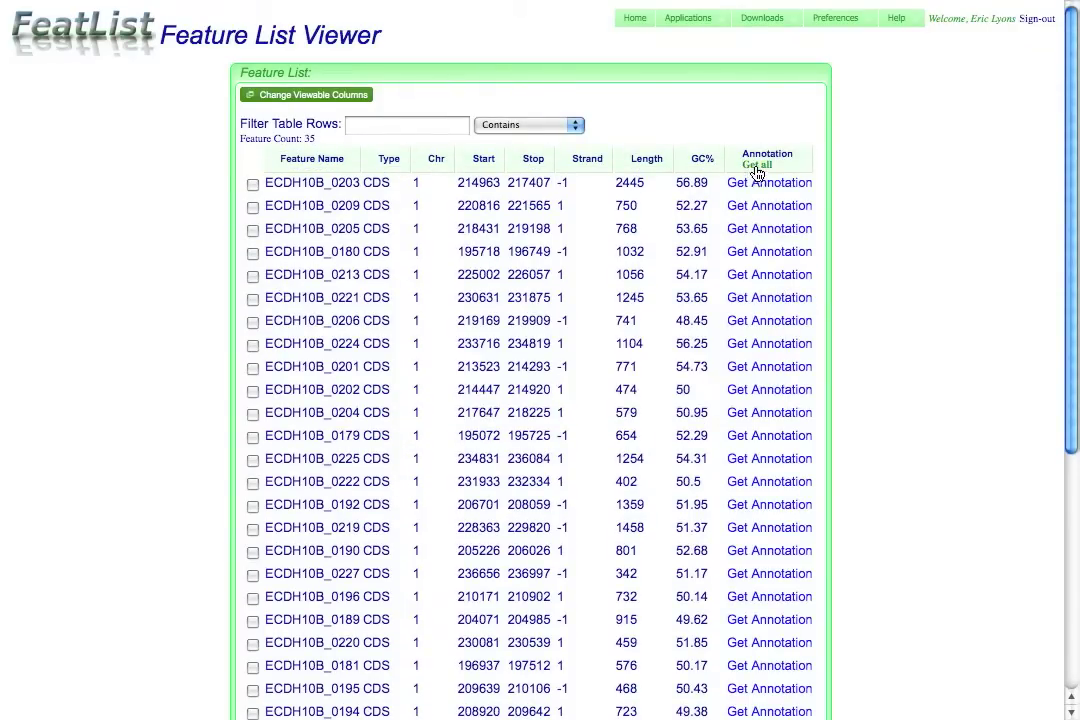
Load annotations for all 35 features, then uncheck Annotation in the column options
left_click(762, 165)
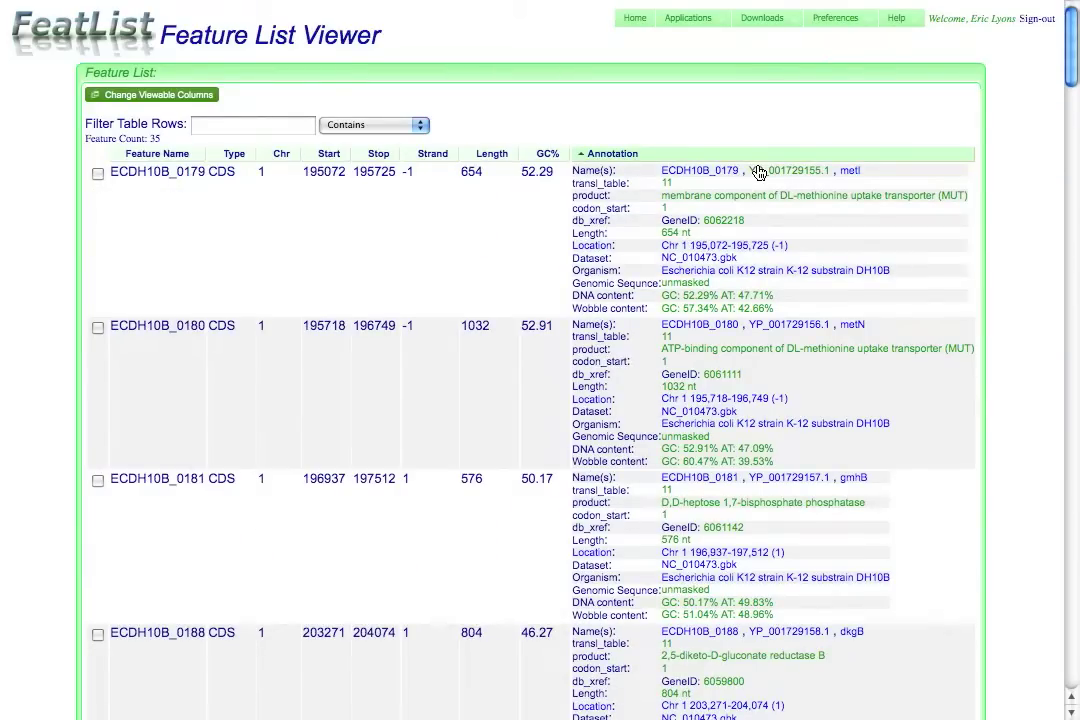
left_click(185, 98)
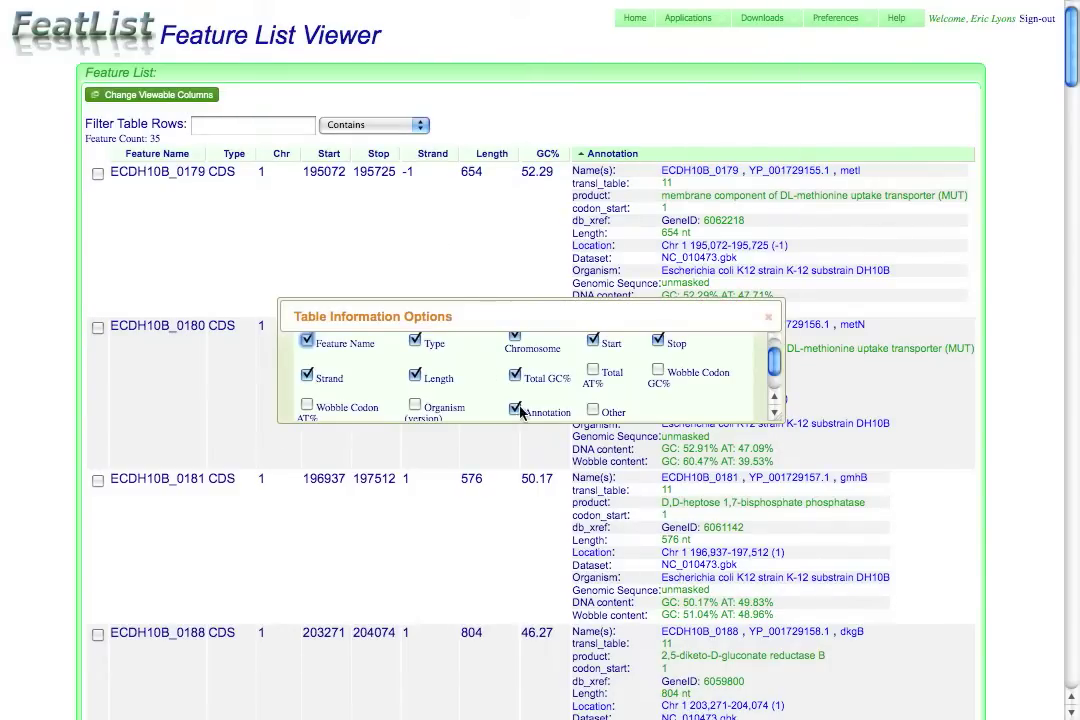
left_click(516, 409)
Close the column options and check all 35 features in the table
left_click(767, 316)
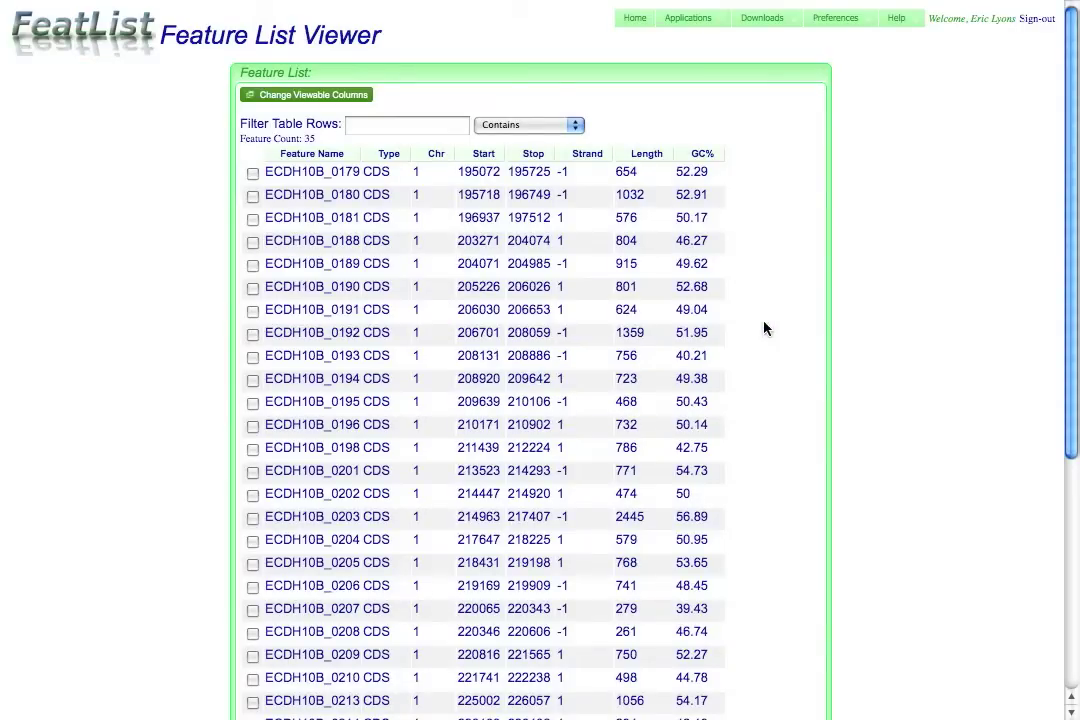
scroll(727, 390, "down", 5)
scroll(164, 540, "up", 5)
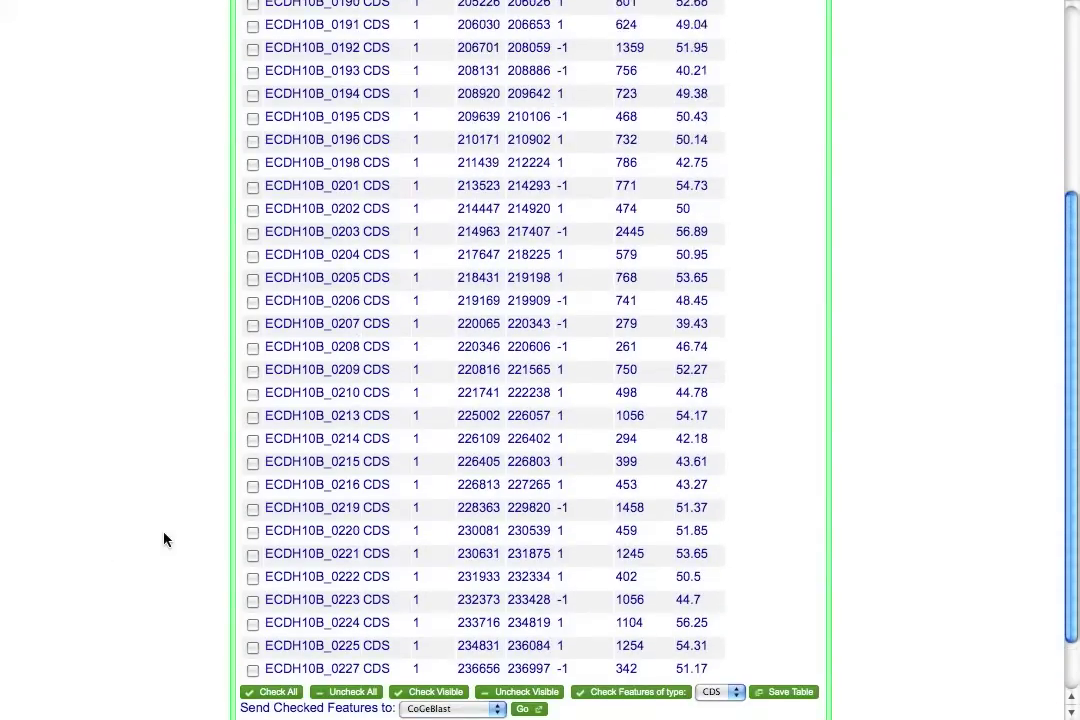
scroll(164, 540, "down", 3)
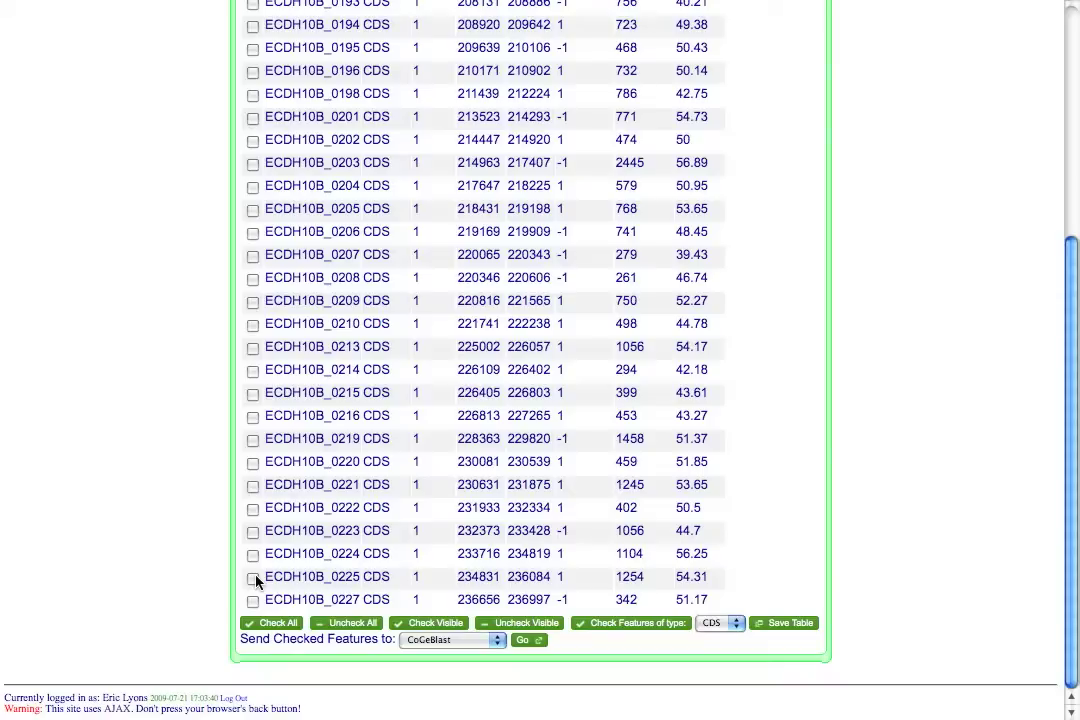
left_click(272, 622)
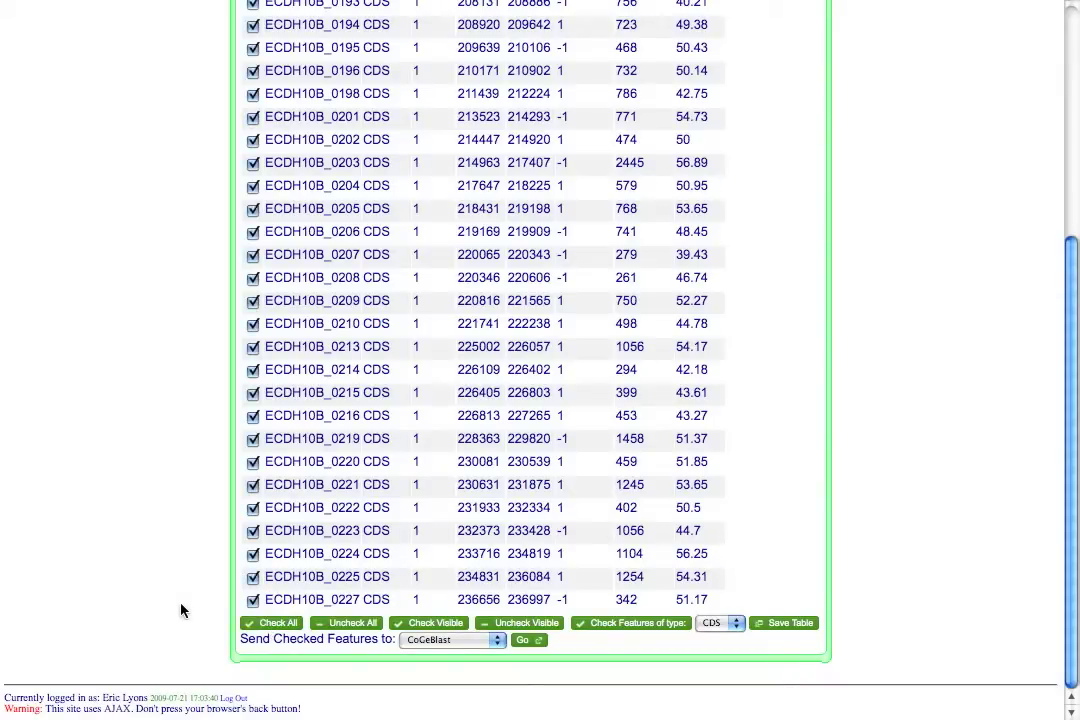
scroll(181, 610, "up", 3)
scroll(181, 610, "down", 3)
Send the checked features to FASTA Sequences as protein, then return to the FeatList page
left_click(497, 641)
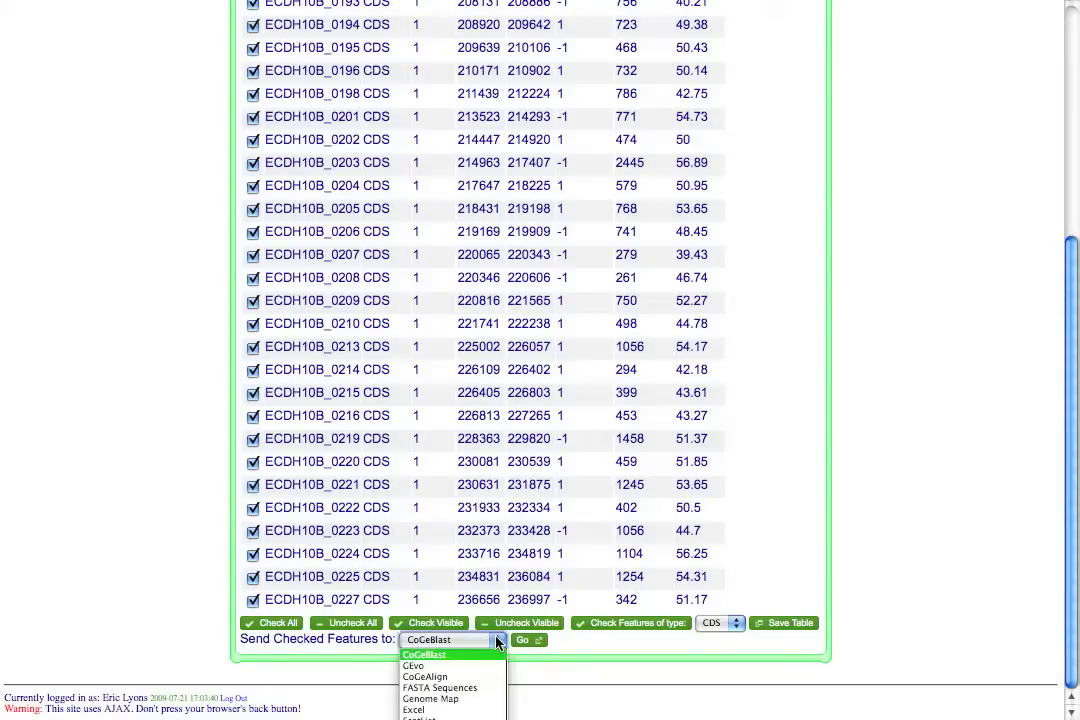
left_click(481, 689)
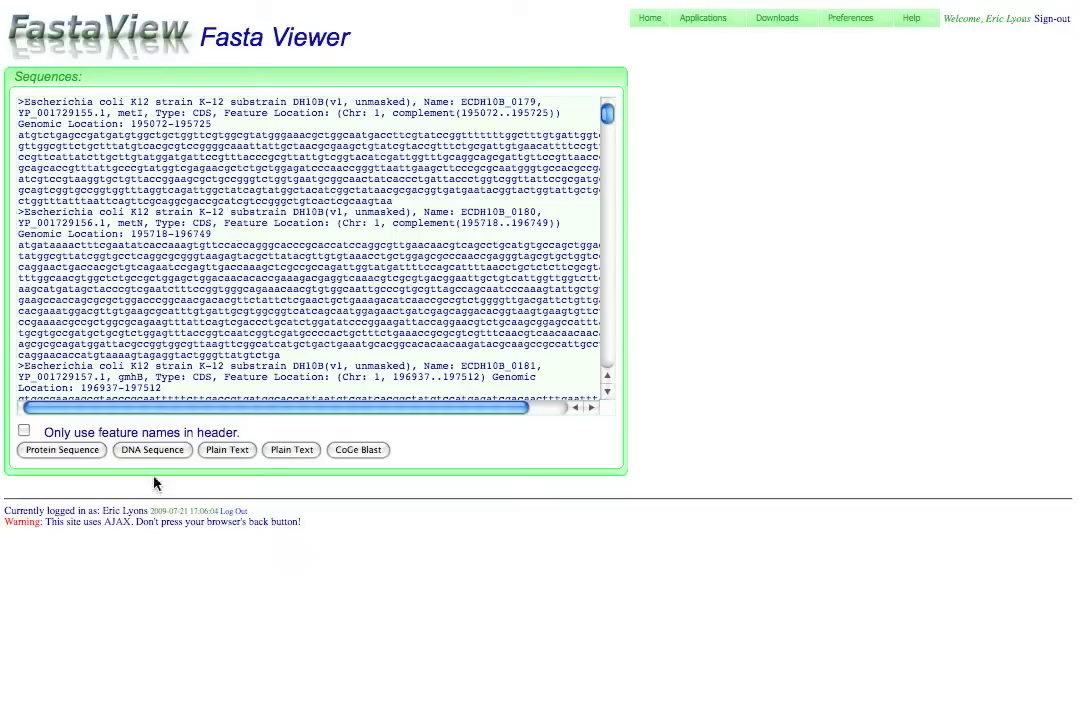
left_click(85, 450)
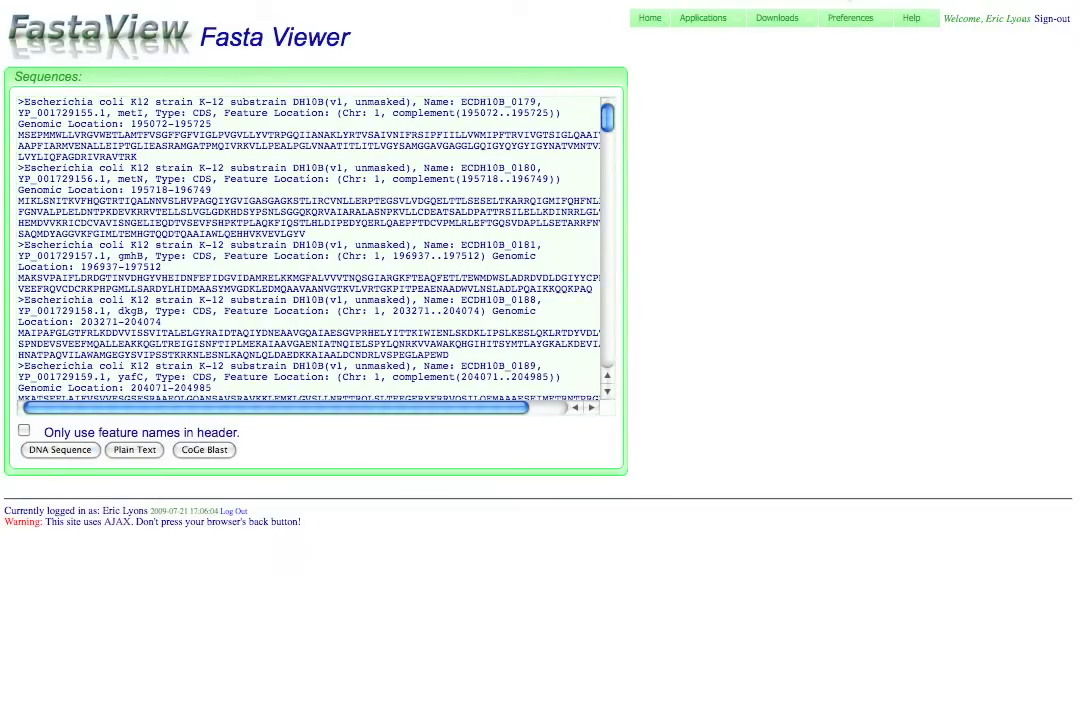
left_click(567, 2)
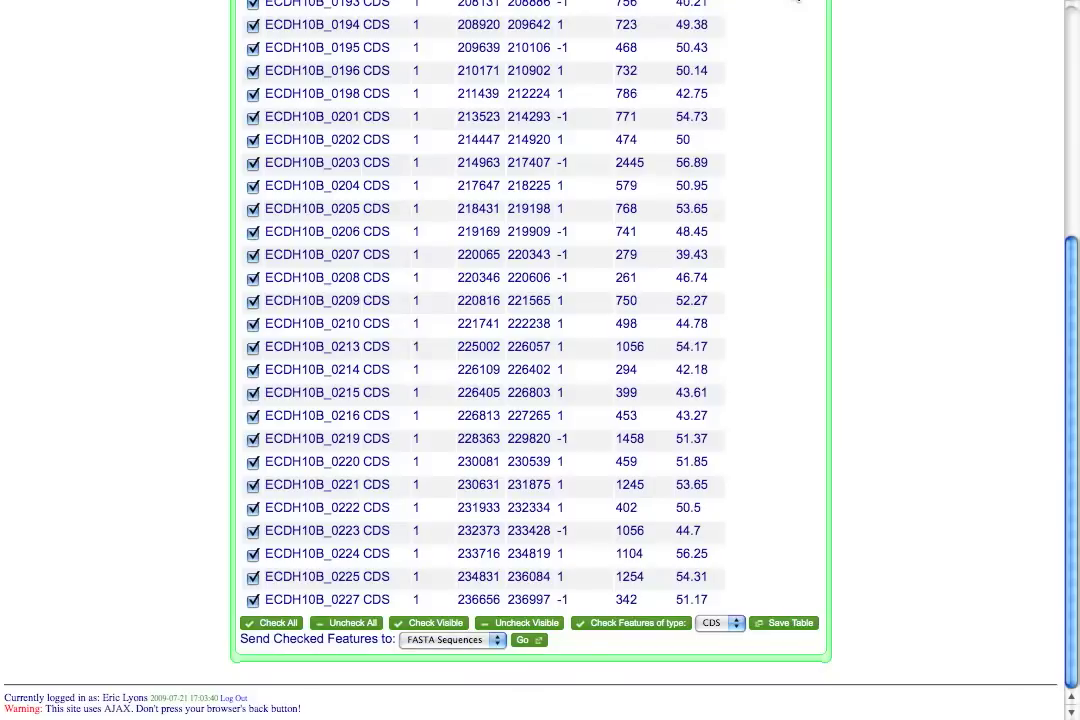
Send the checked CDS features to Genome Map, plotting them on chromosome 1
left_click(489, 644)
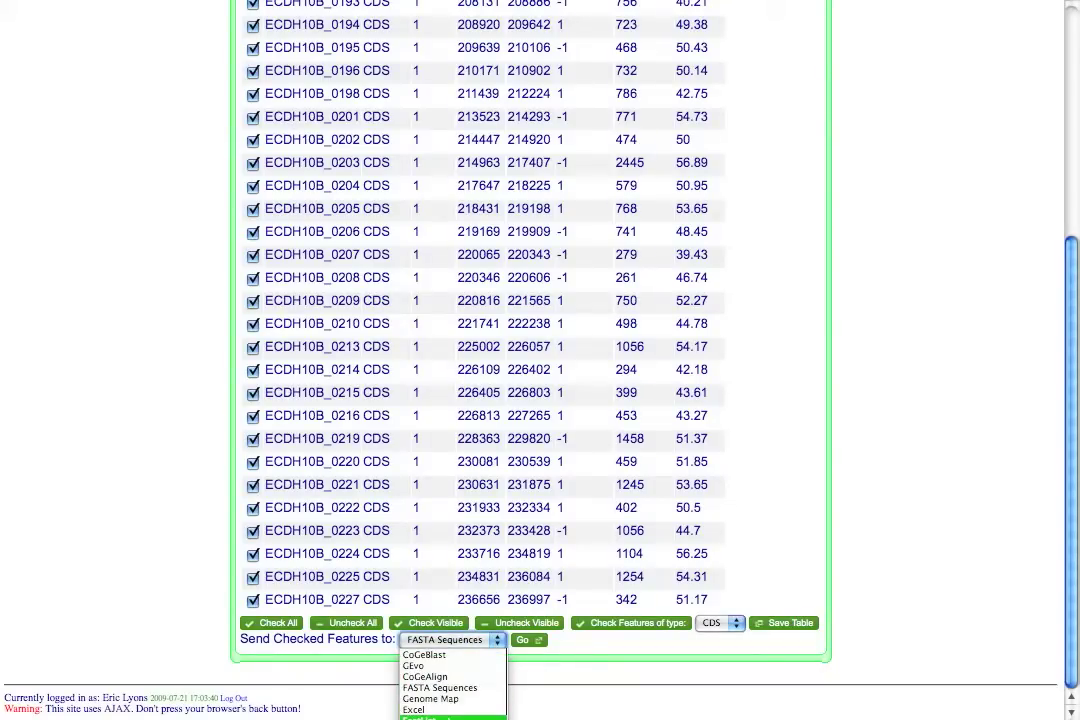
left_click(455, 701)
left_click(530, 641)
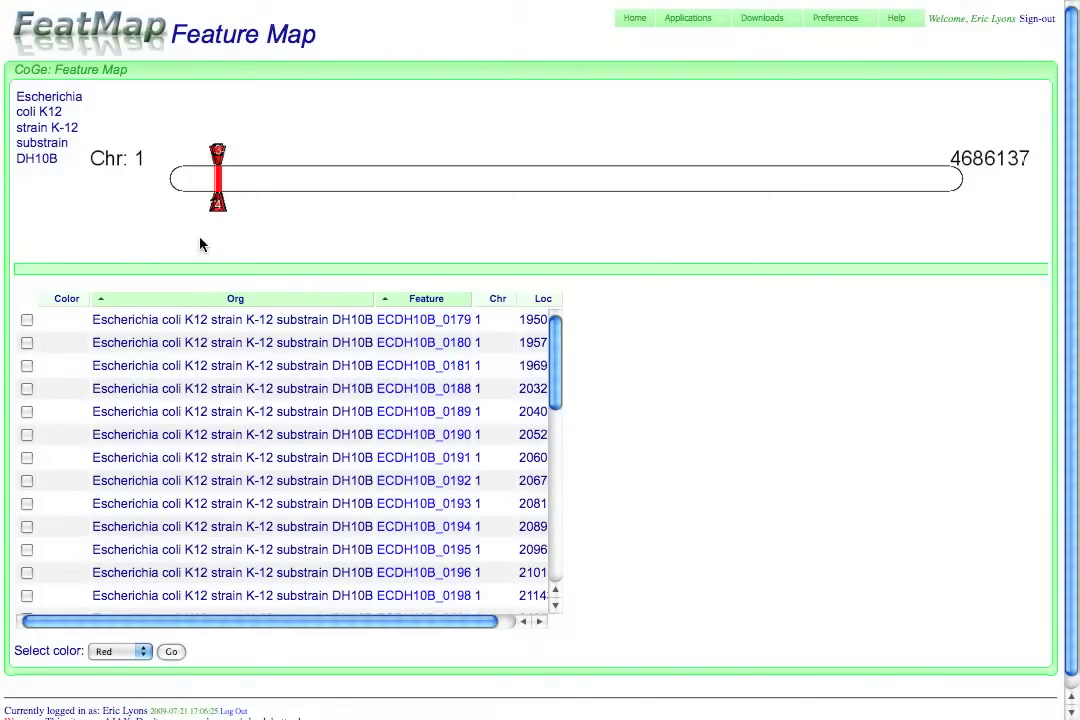
Go back through FastaView to the FeatList page and scroll to the table's top
left_click(710, 2)
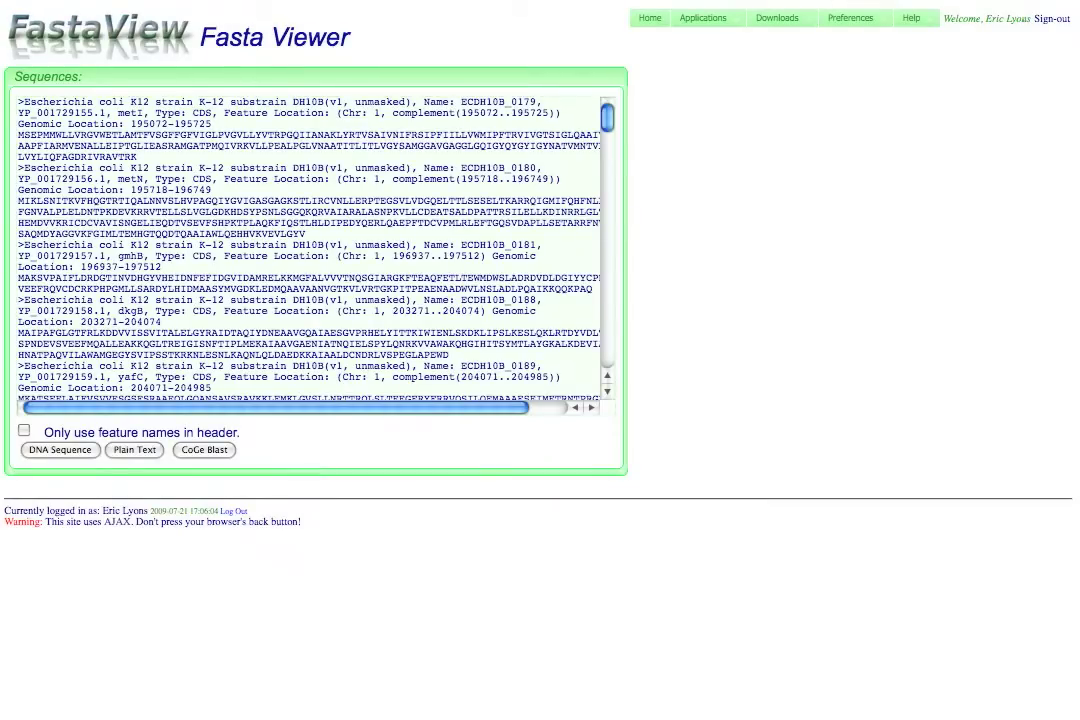
key("ctrl+Tab")
scroll(73, 455, "up", 5)
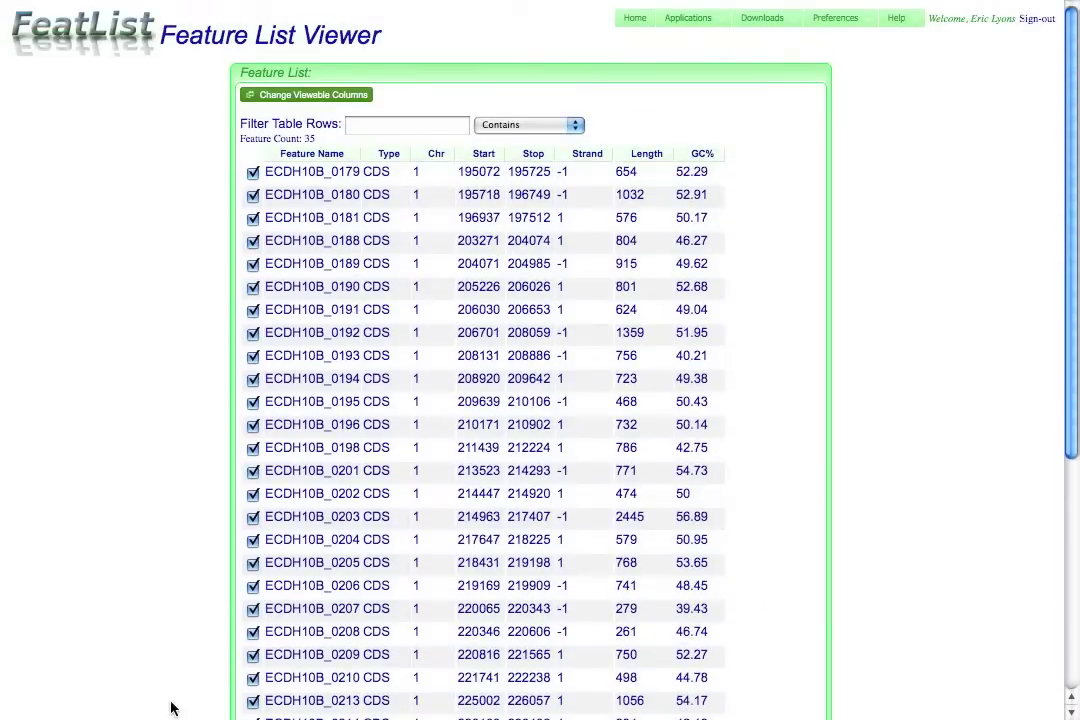